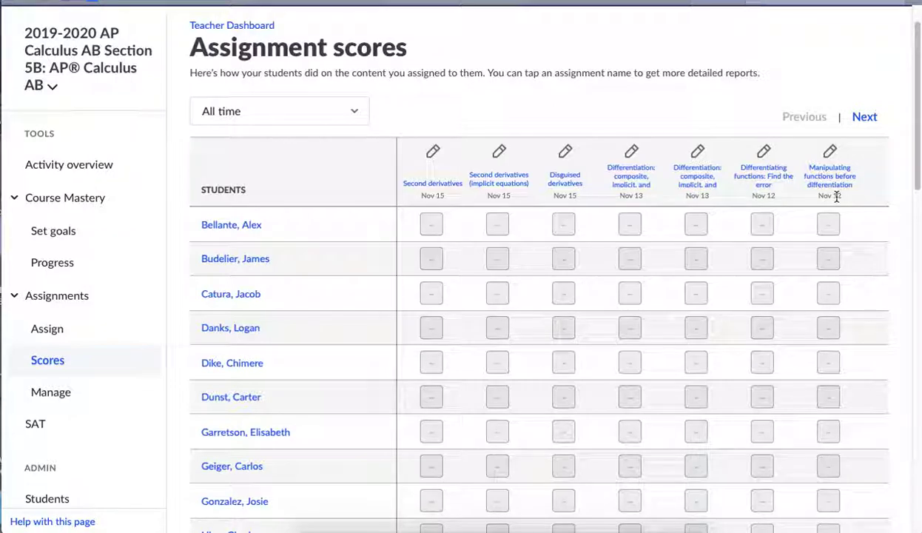
Step: Examine the assignment scores table for students who have not been assigned one of the exercises
scroll(596, 259, down, 5)
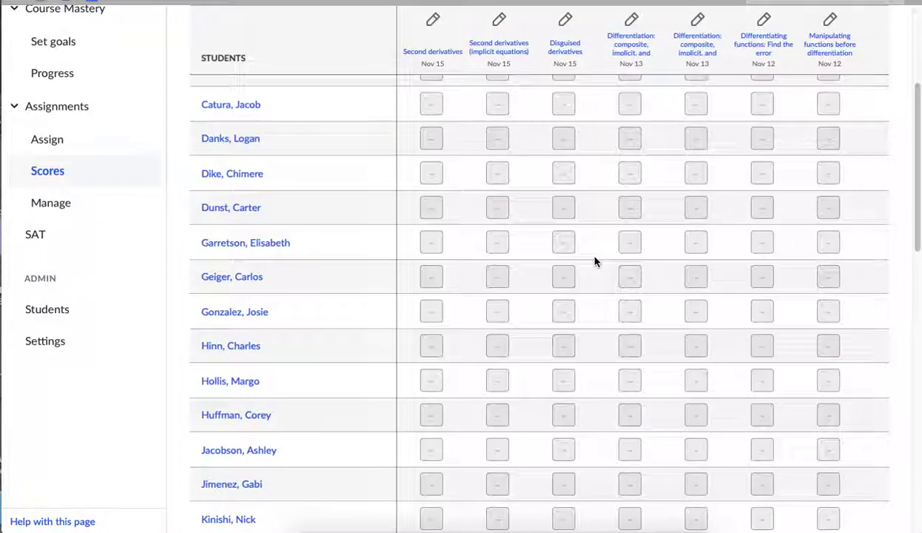
scroll(593, 262, down, 6)
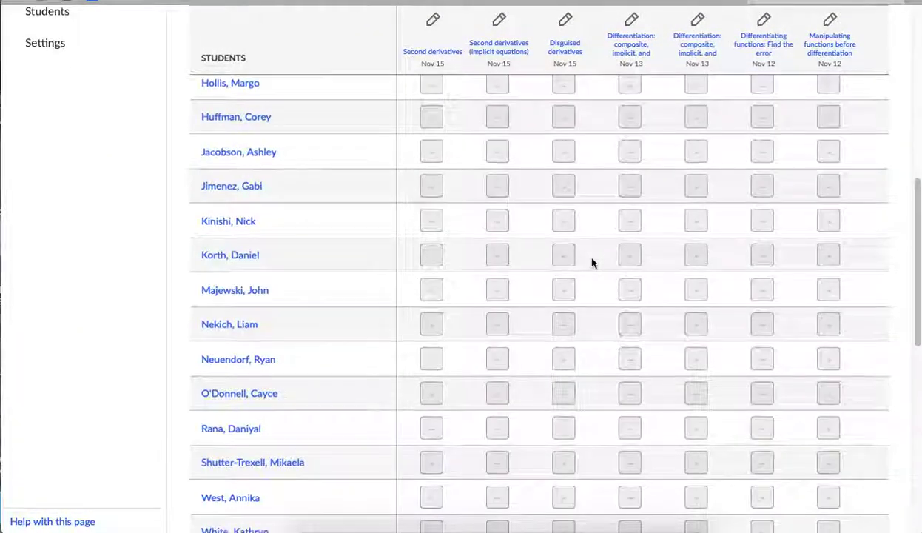
scroll(592, 264, down, 2)
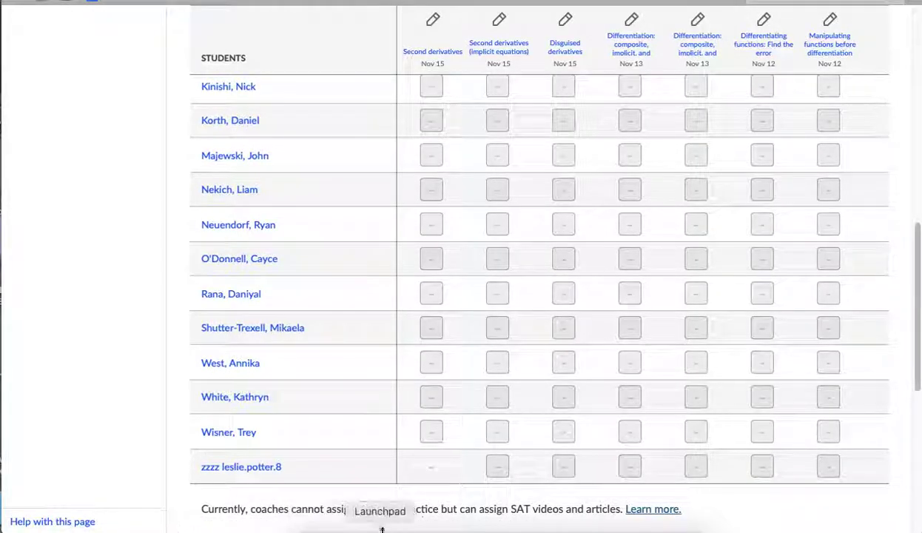
click(434, 437)
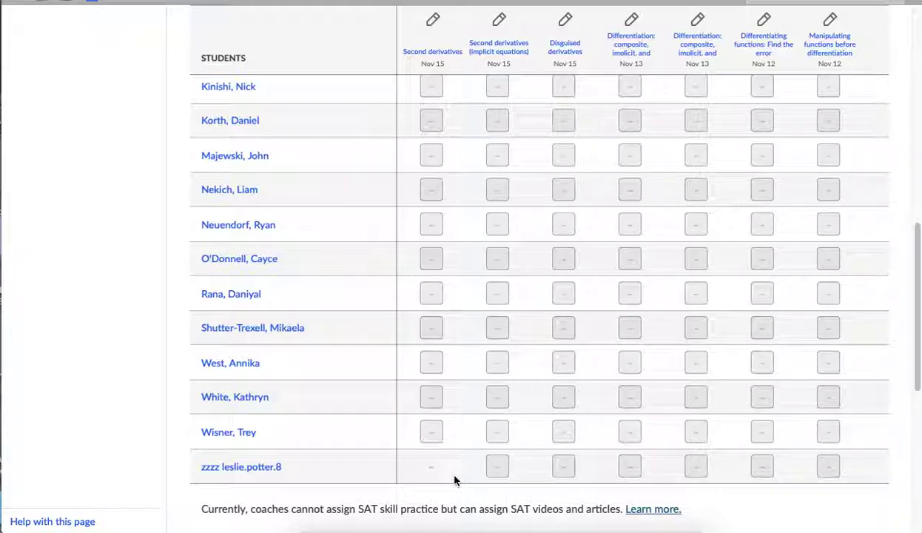
scroll(454, 480, up, 6)
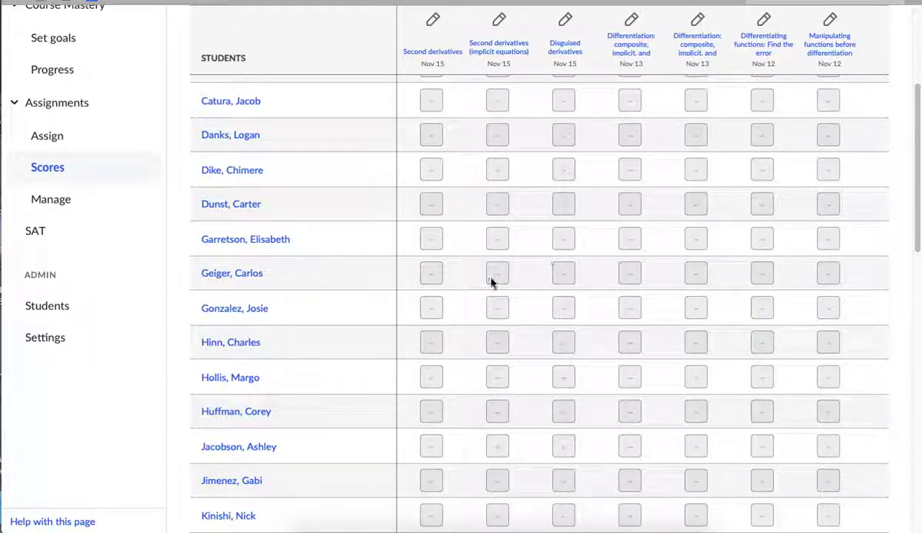
scroll(492, 280, down, 4)
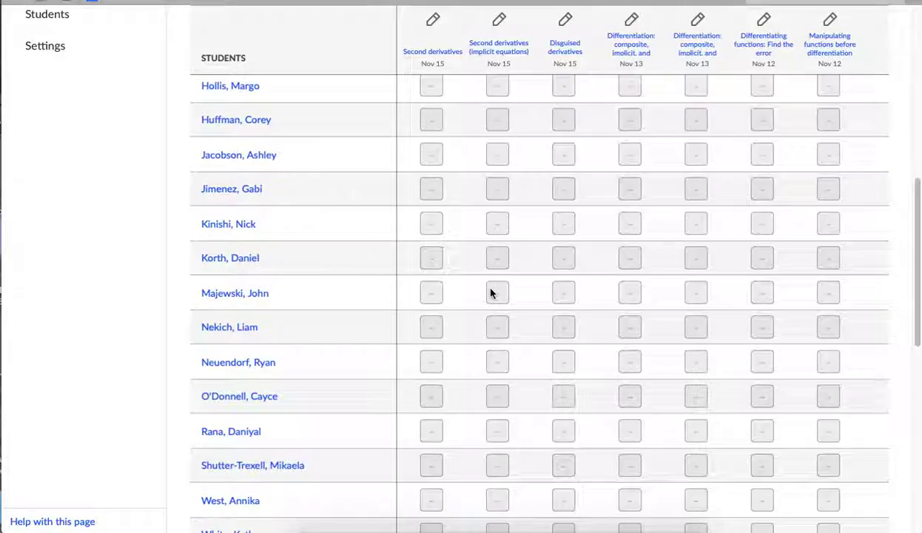
scroll(490, 293, down, 3)
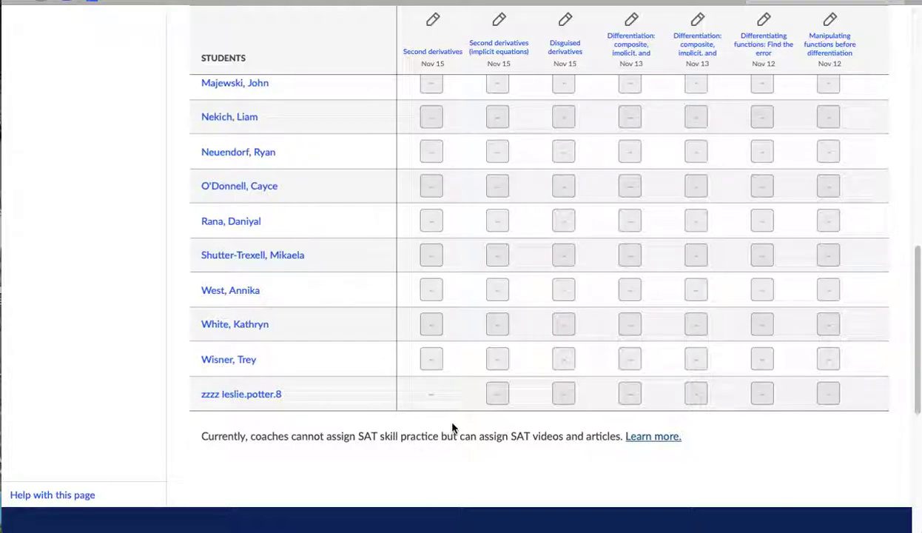
scroll(453, 427, up, 1)
scroll(453, 429, up, 1)
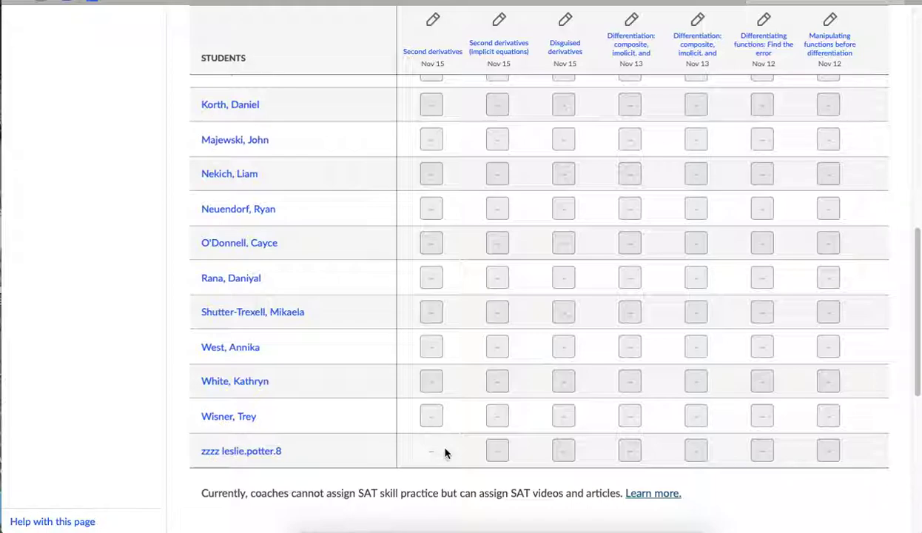
scroll(408, 466, up, 2)
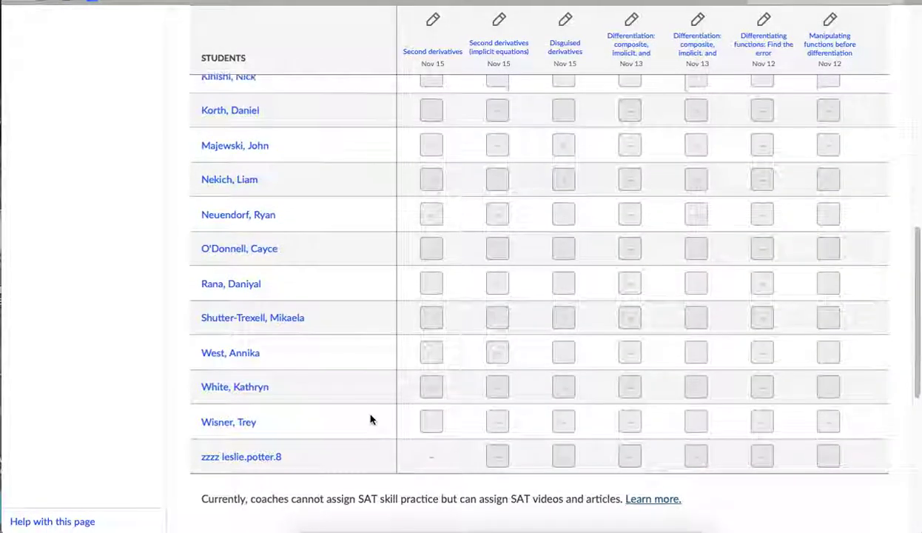
scroll(294, 368, up, 10)
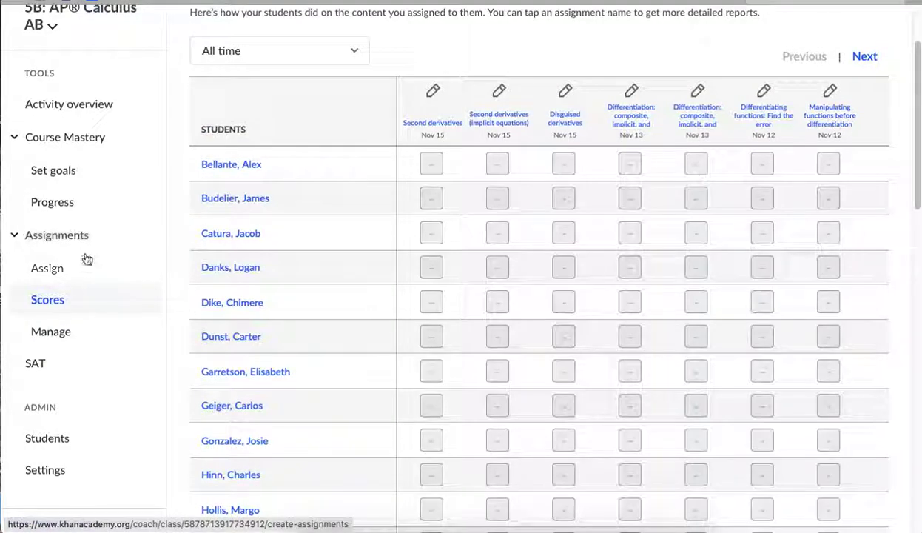
scroll(67, 267, up, 2)
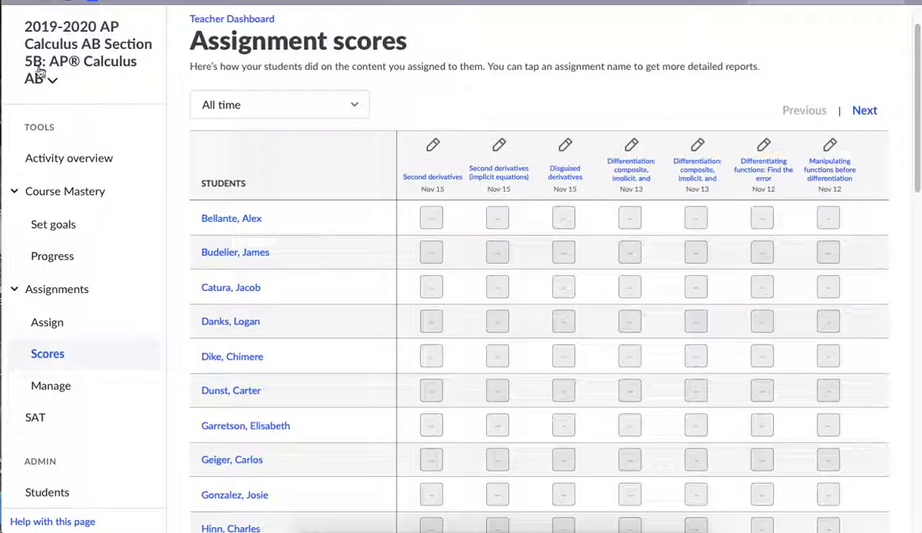
scroll(50, 425, down, 3)
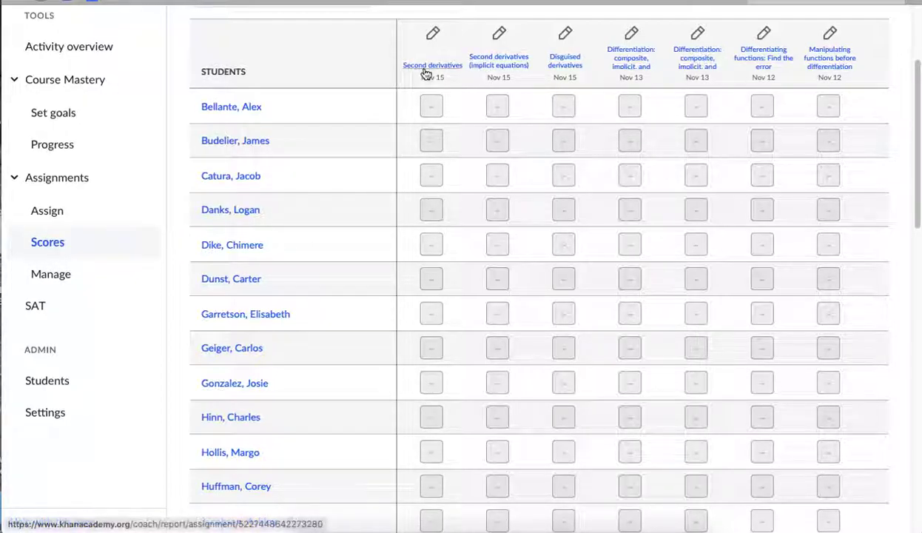
Step: Open the Second derivatives assignment for editing from the list of managed assignments
click(54, 276)
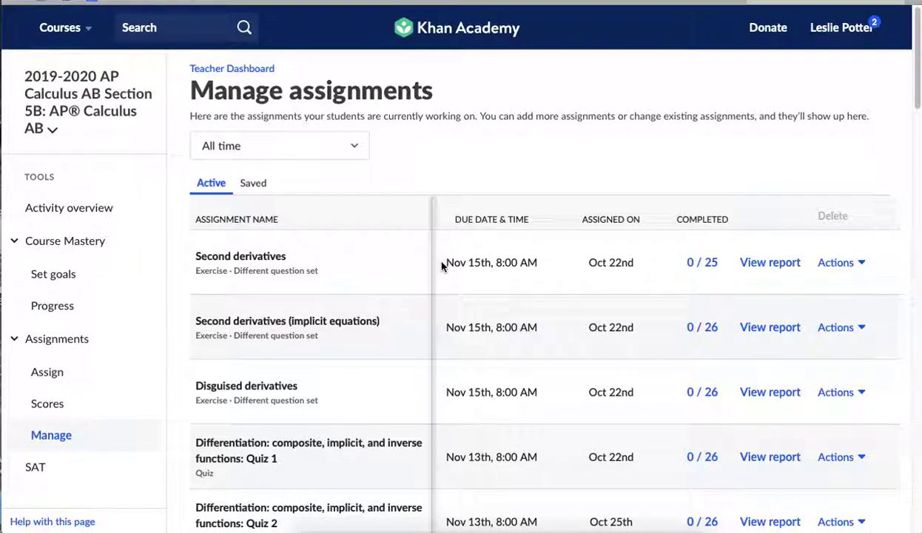
click(834, 265)
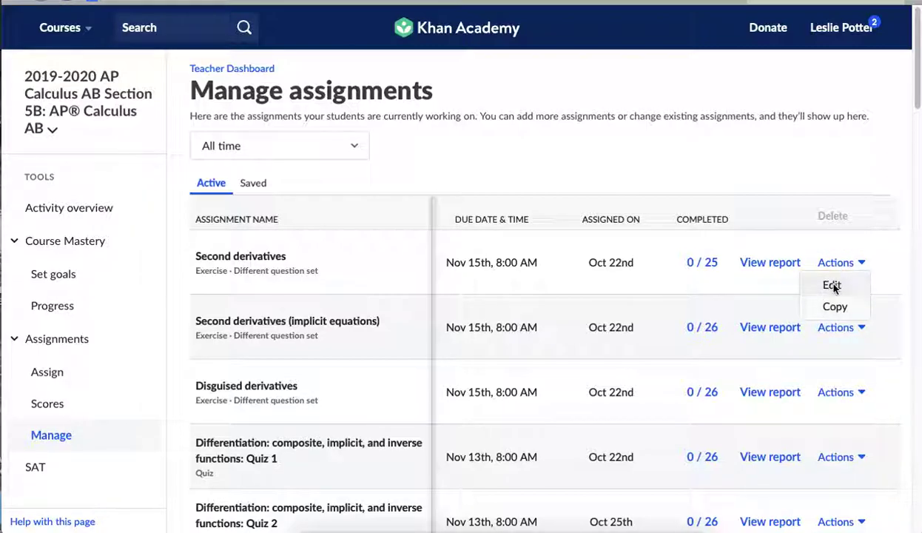
click(832, 286)
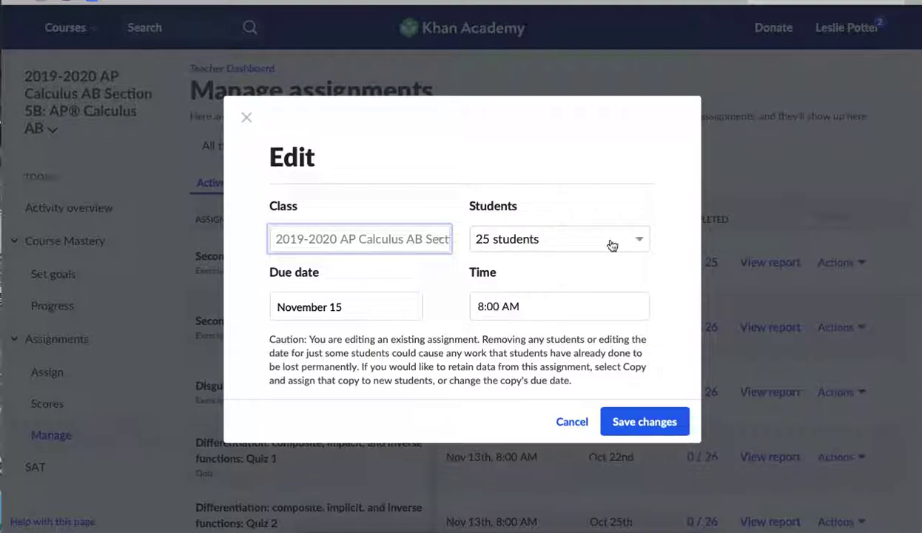
Step: Add the unselected student at the end of the roster to the Second derivatives assignment and save the changes
click(641, 241)
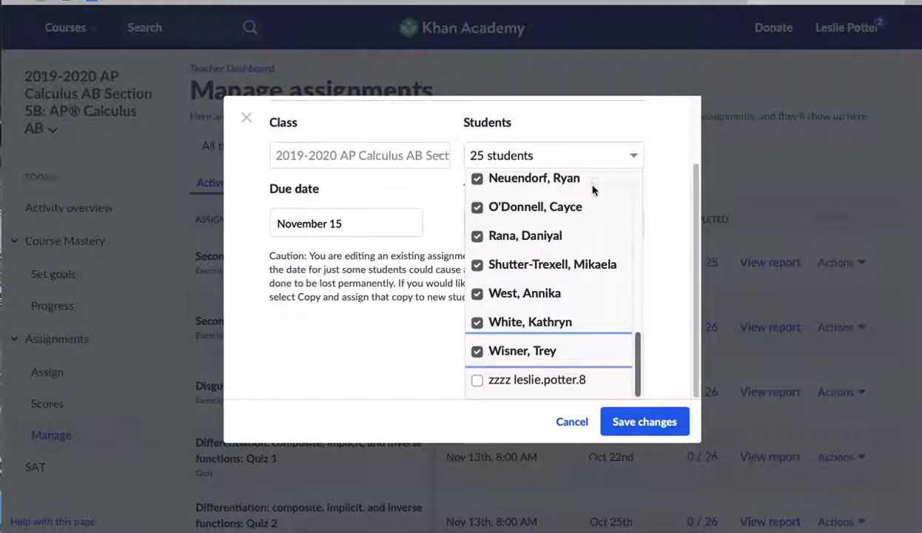
drag(641, 336, 641, 173)
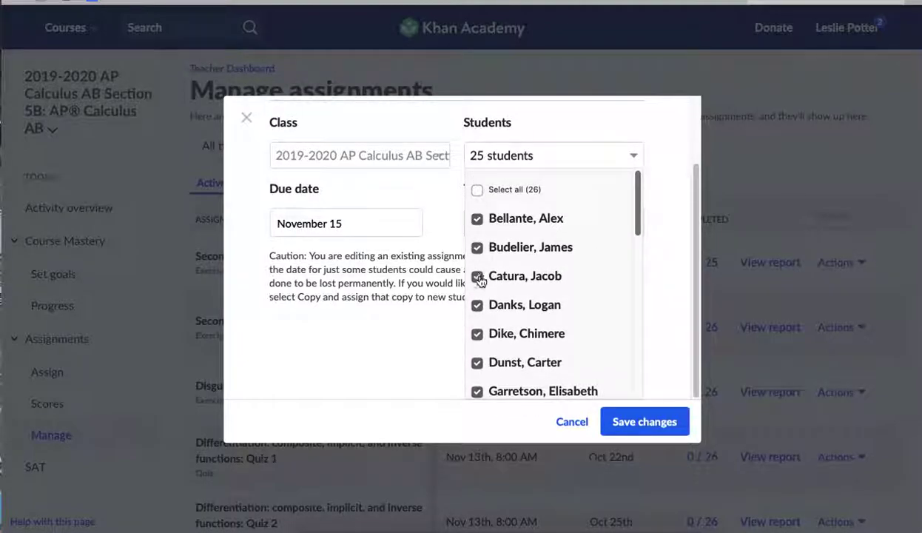
drag(638, 234, 642, 259)
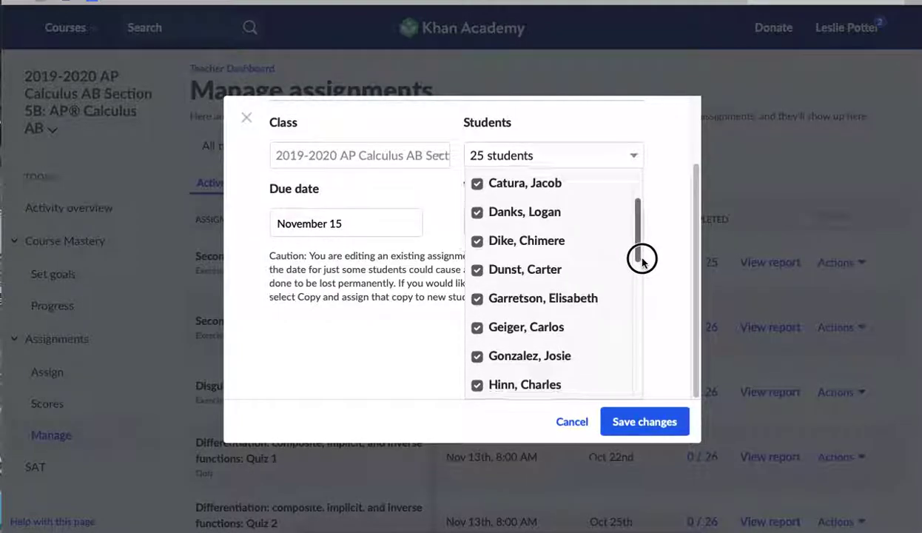
click(441, 131)
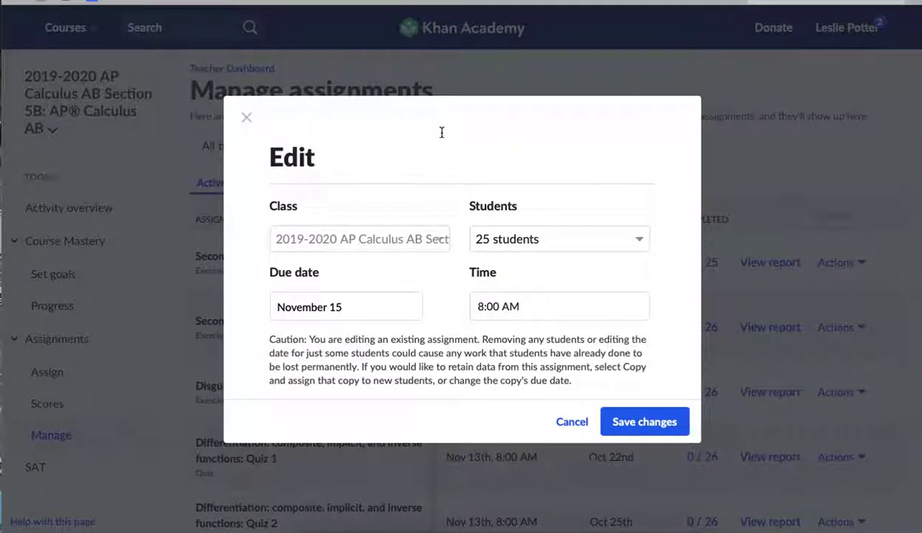
click(641, 236)
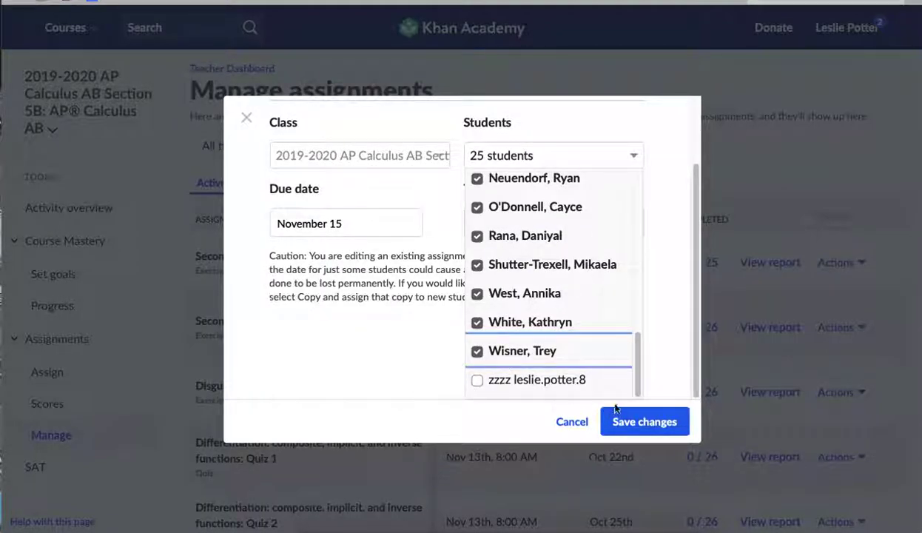
click(476, 380)
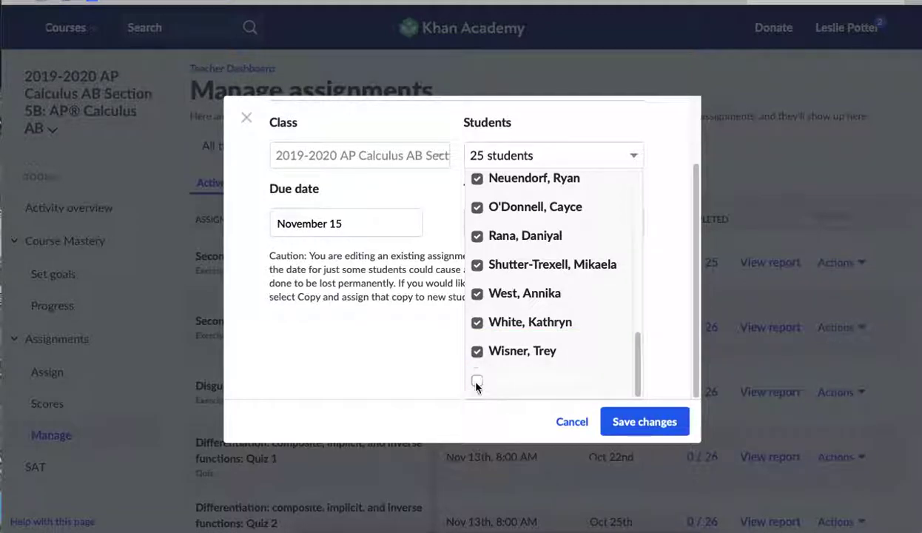
click(645, 424)
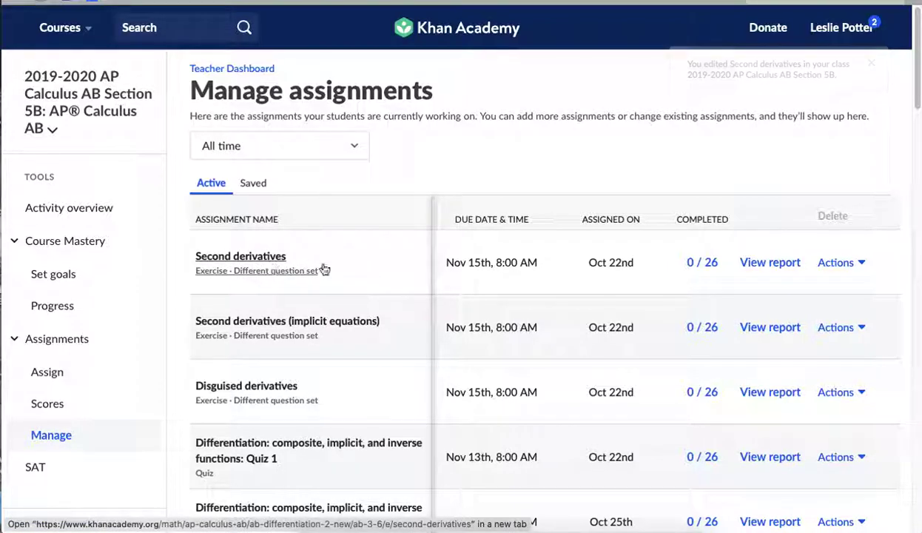
Step: Reopen the Second derivatives assignment's settings to check its assigned students, and save it
click(841, 263)
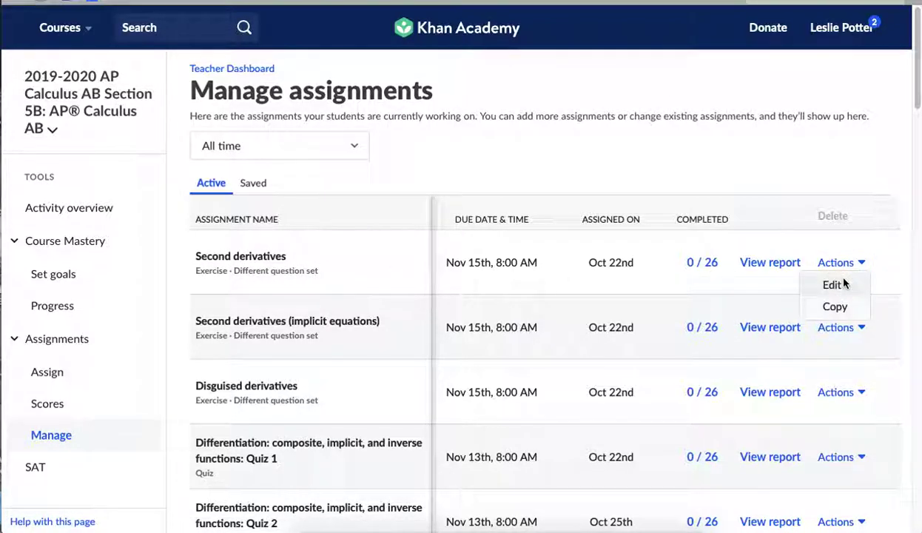
click(833, 284)
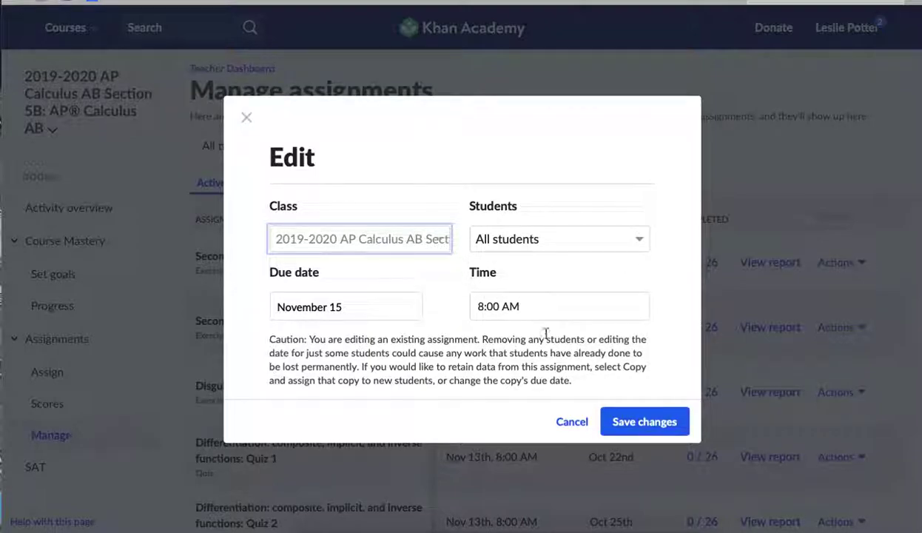
click(638, 417)
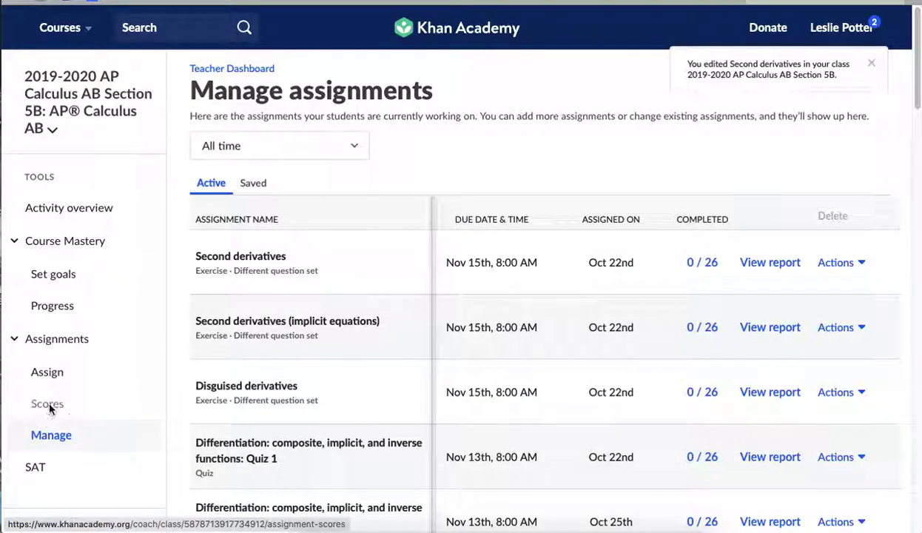
Step: Return to the assignment scores and check the Second derivatives column for the newly added student
click(50, 407)
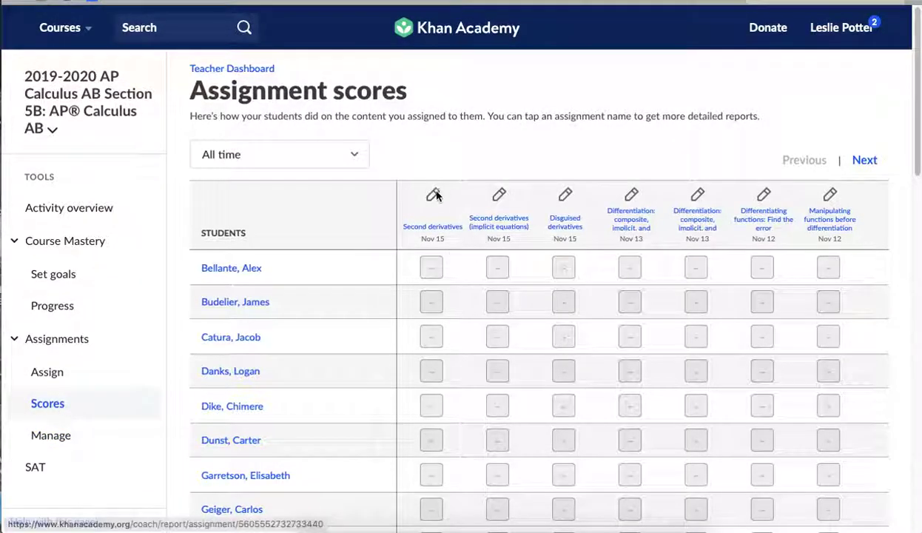
scroll(449, 325, down, 5)
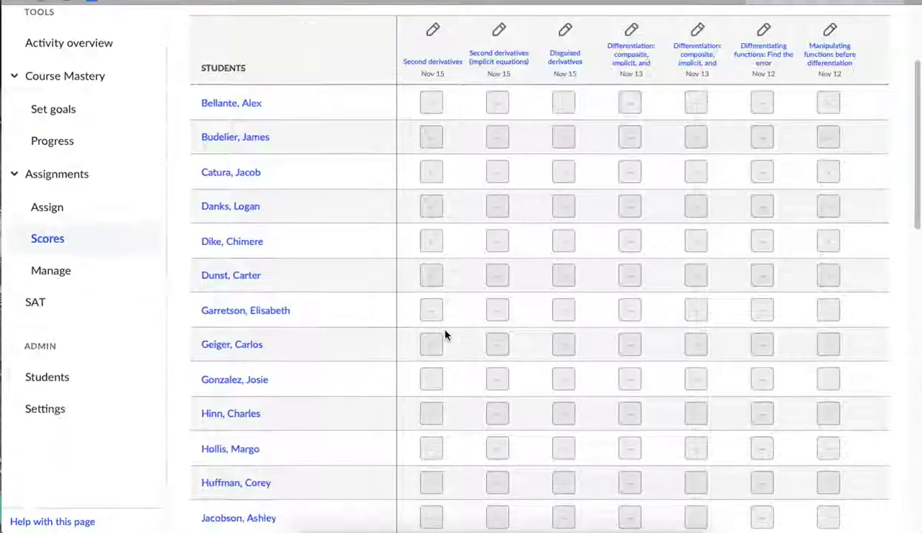
scroll(438, 342, down, 7)
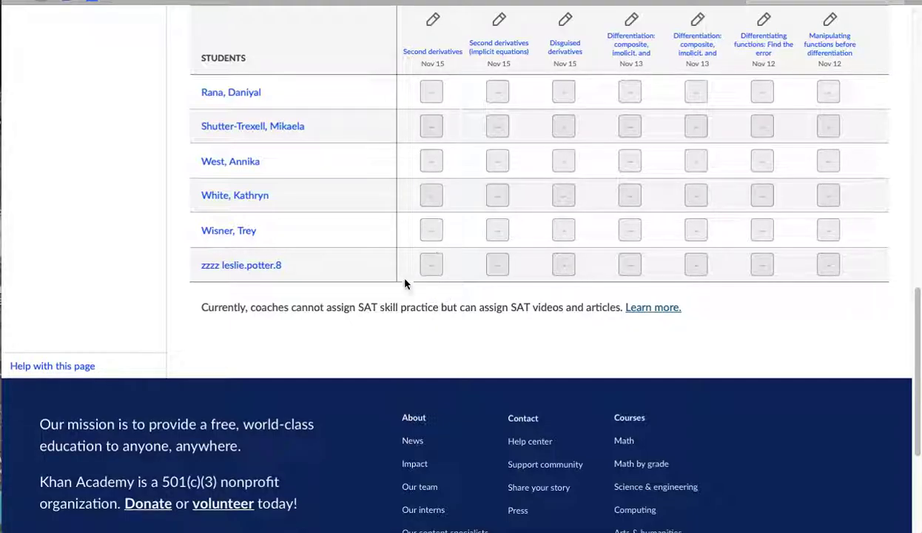
scroll(444, 294, up, 2)
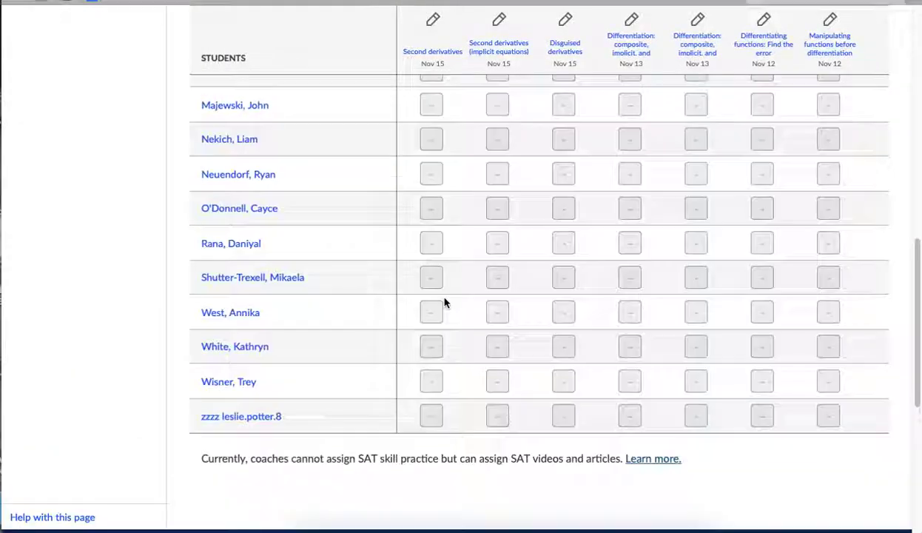
scroll(444, 311, up, 1)
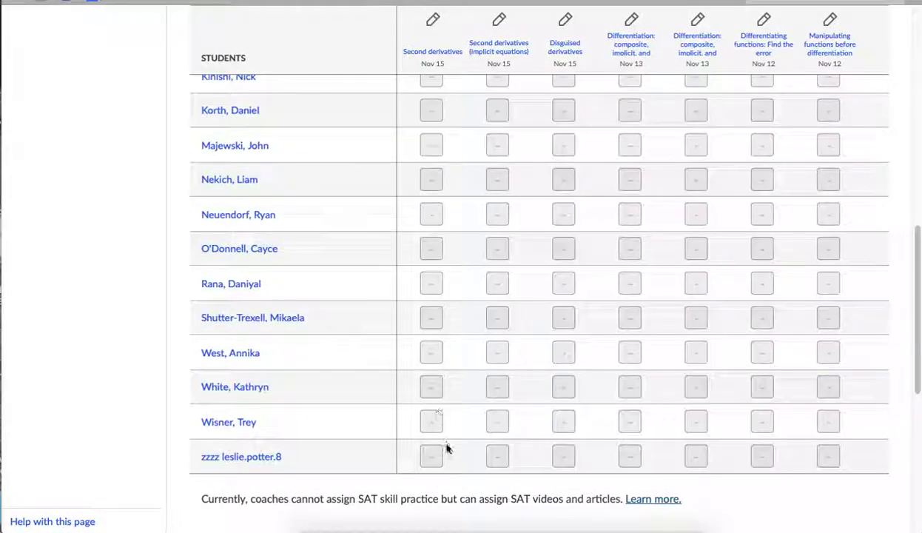
scroll(436, 468, up, 4)
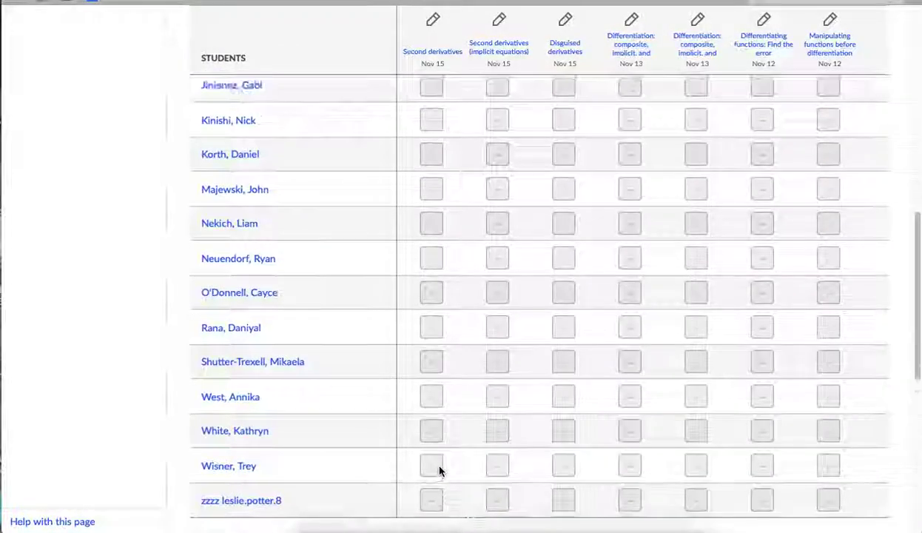
scroll(429, 234, up, 3)
scroll(427, 252, down, 8)
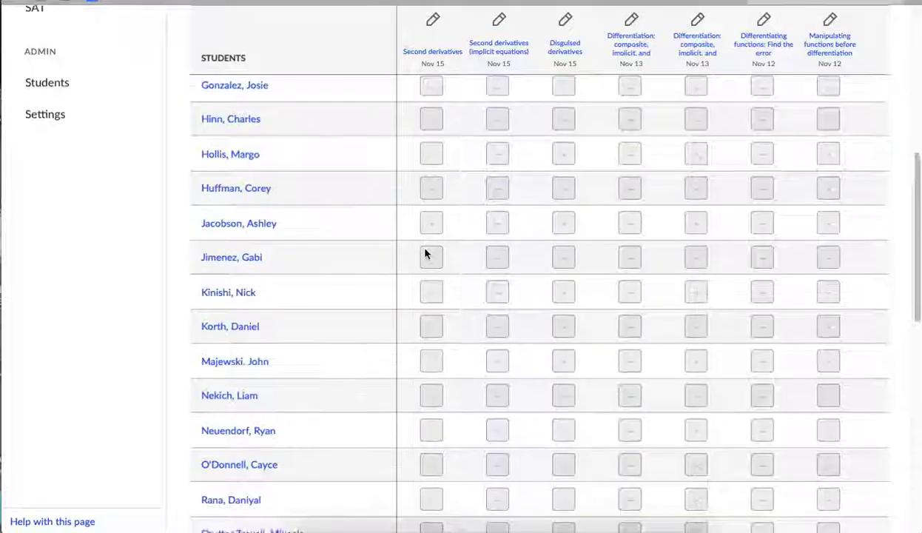
scroll(477, 352, up, 10)
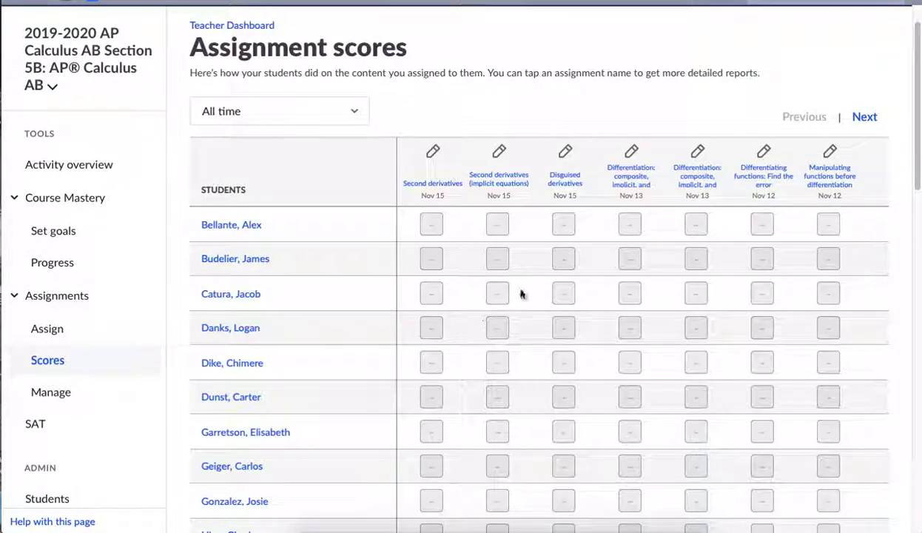
Step: Page forward through the assignment scores to the set beginning with Differentiate rational functions
click(866, 118)
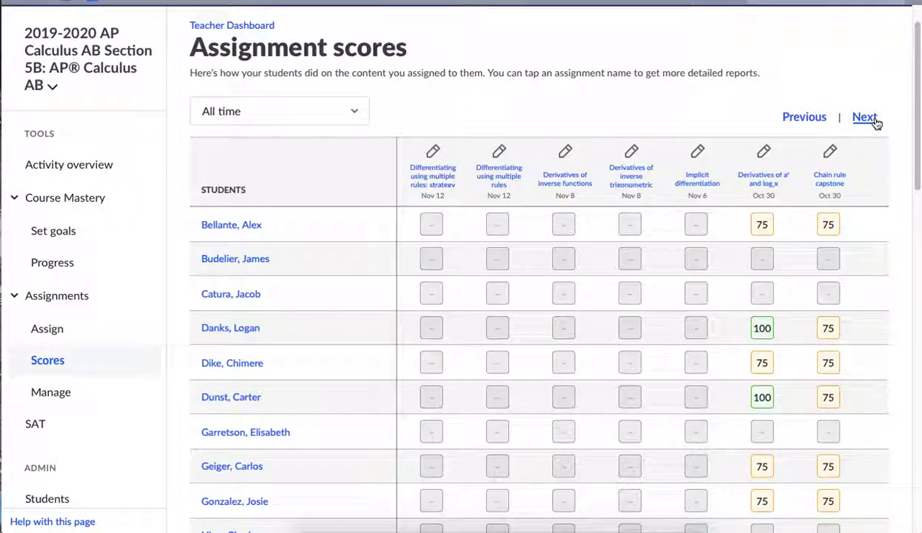
click(873, 119)
click(874, 119)
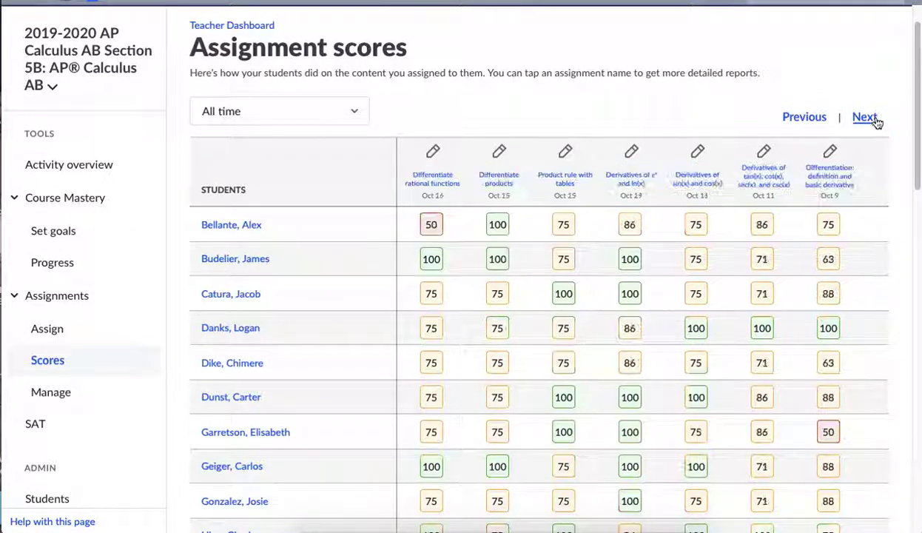
Step: Page forward through the assignment scores to the set that ends with the Limits intro column
click(875, 119)
click(874, 119)
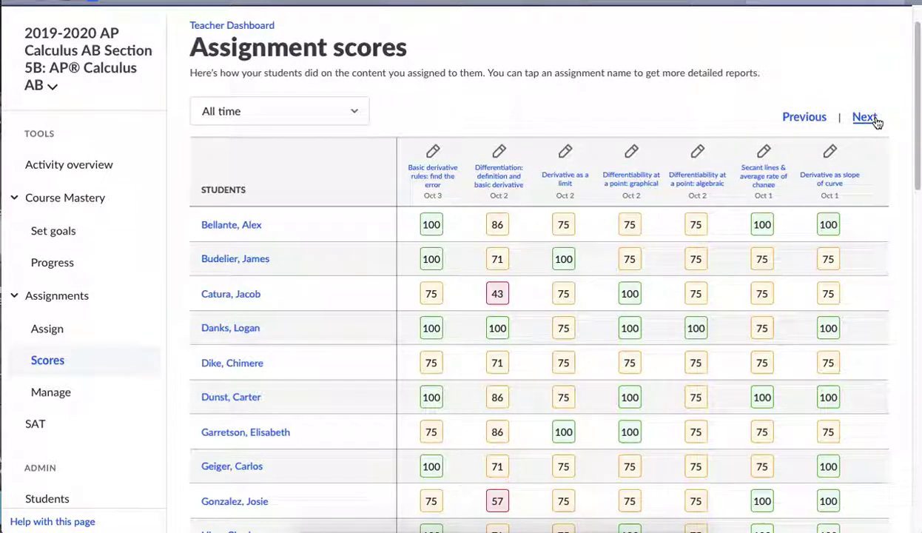
click(875, 119)
click(875, 119)
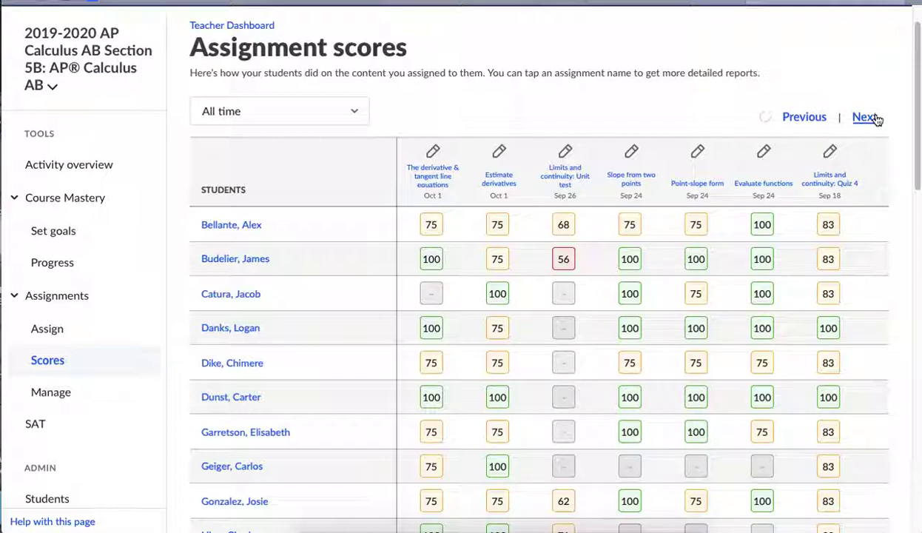
click(866, 118)
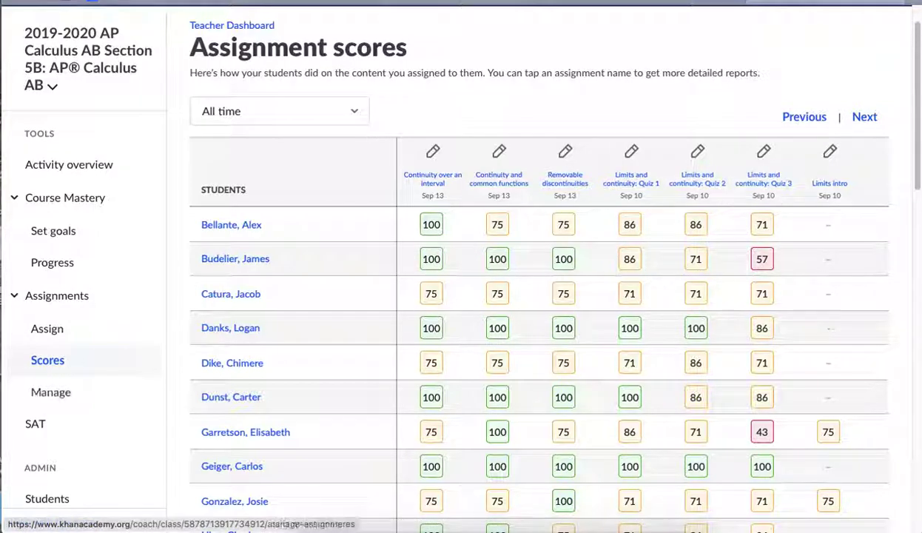
Step: Switch to managing assignments and page through the active assignments to find the Limits intro exercise
click(51, 392)
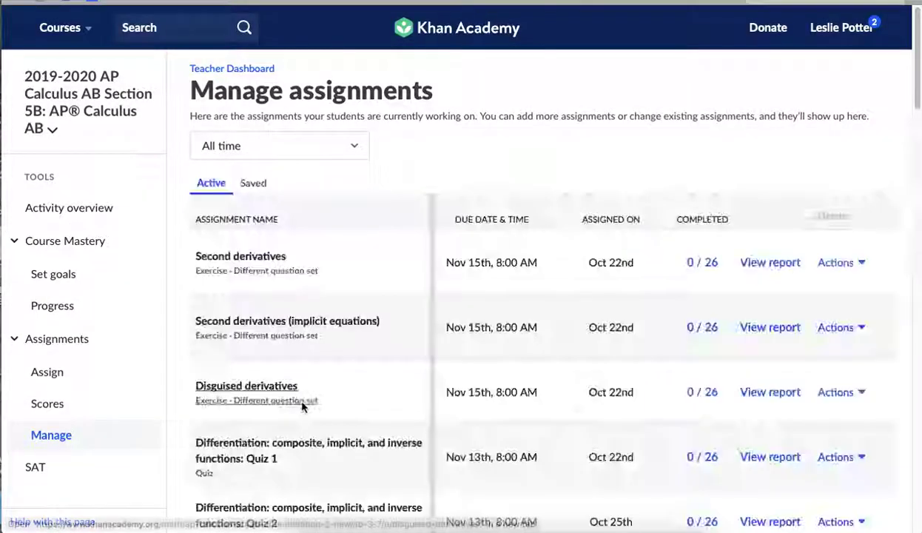
scroll(461, 387, down, 9)
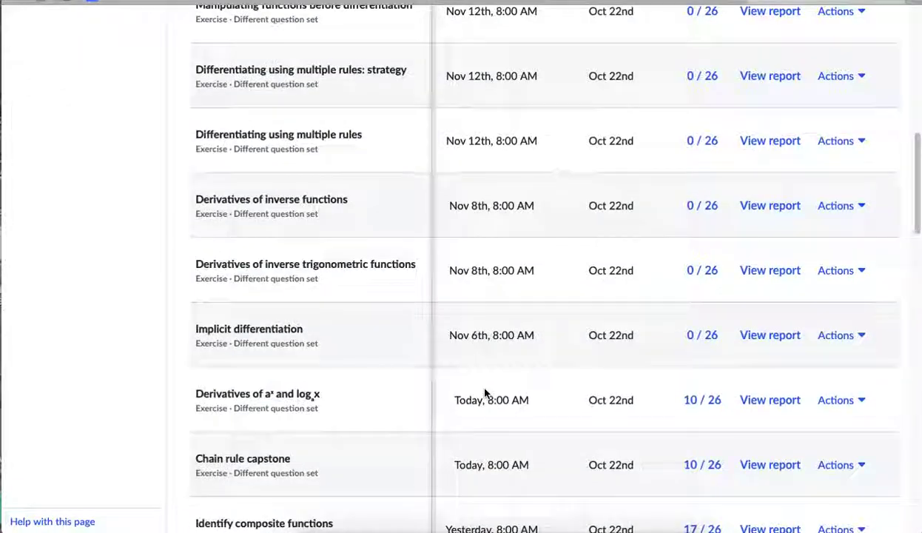
scroll(485, 392, down, 15)
scroll(486, 394, down, 7)
scroll(487, 391, up, 6)
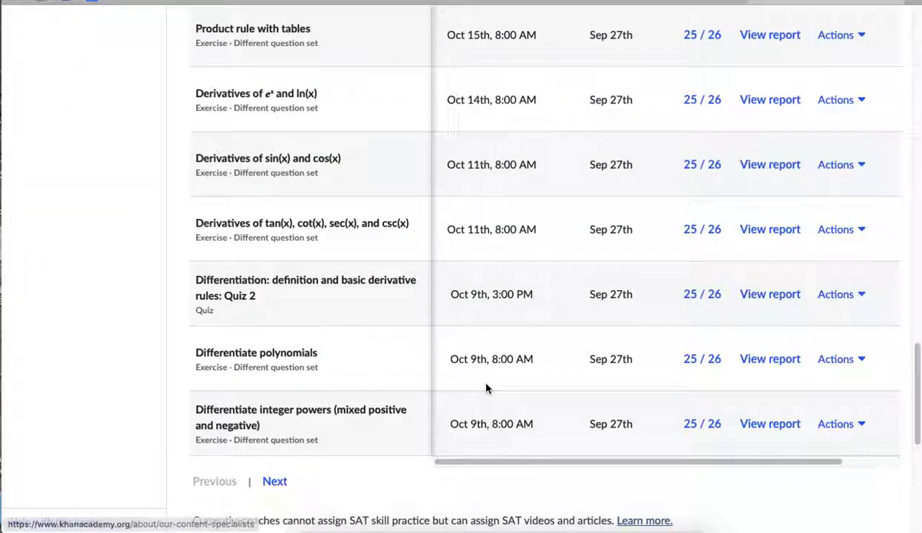
click(272, 481)
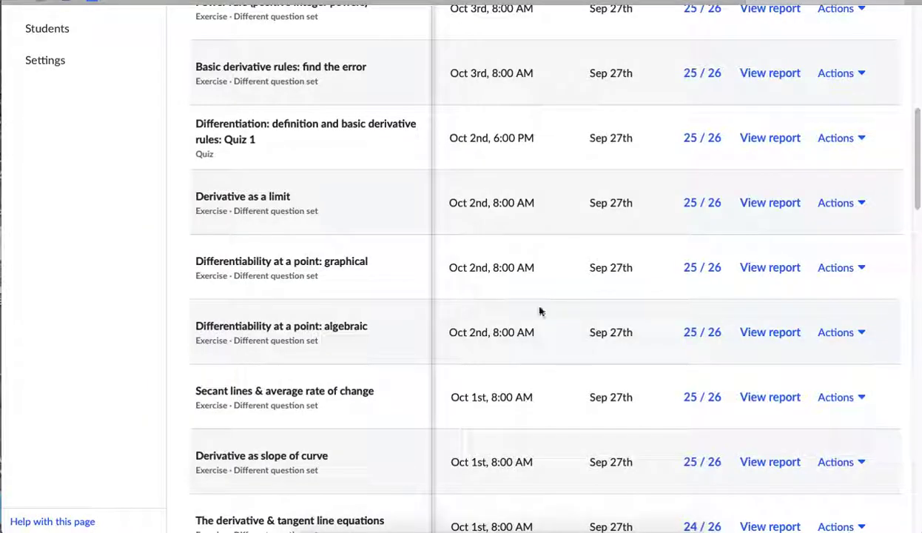
scroll(572, 354, down, 12)
scroll(574, 362, up, 4)
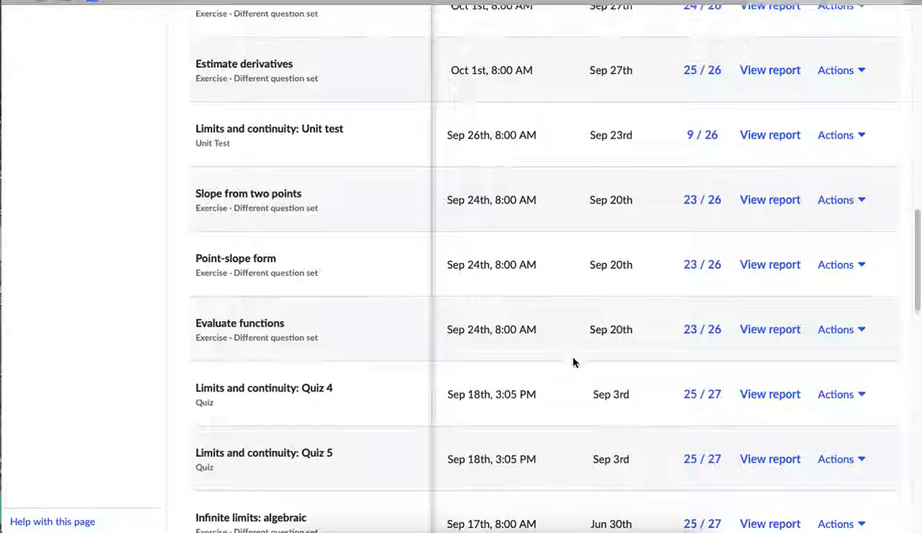
scroll(573, 362, down, 6)
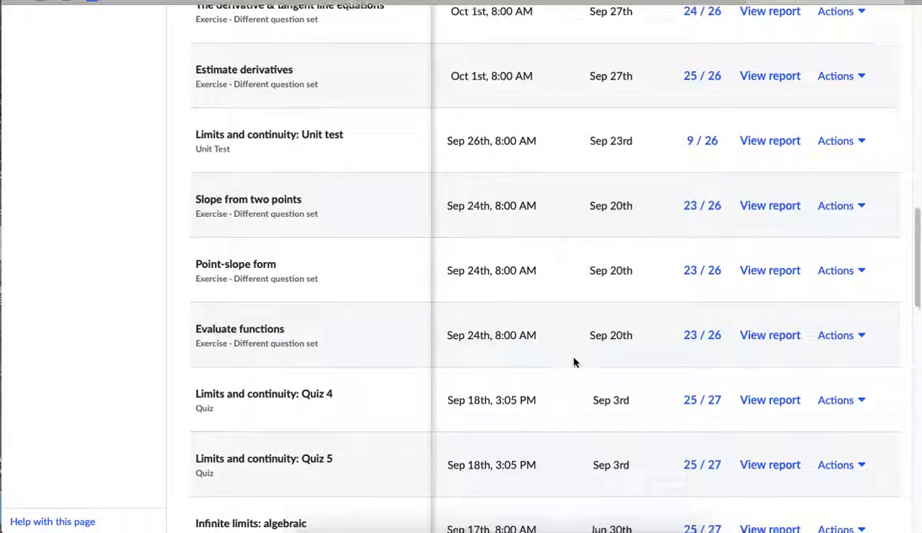
scroll(574, 363, down, 4)
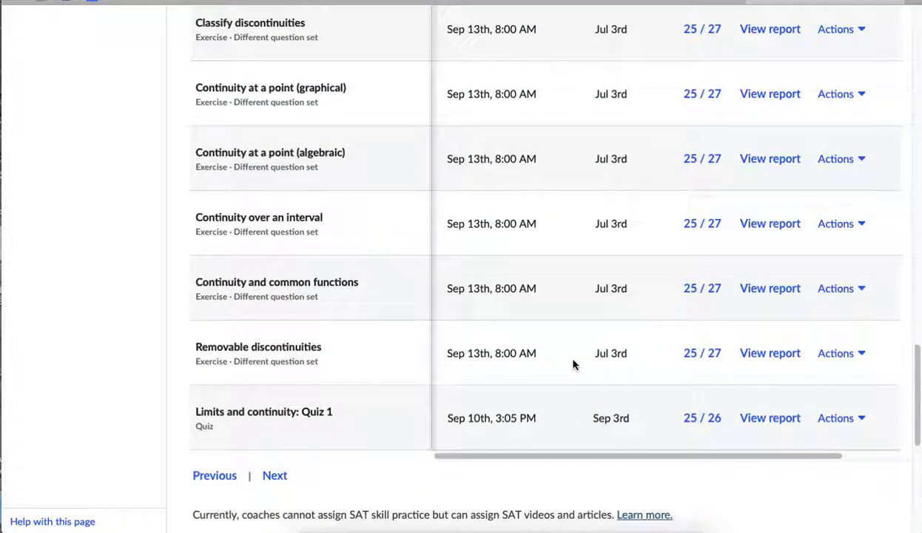
click(274, 475)
scroll(463, 312, down, 2)
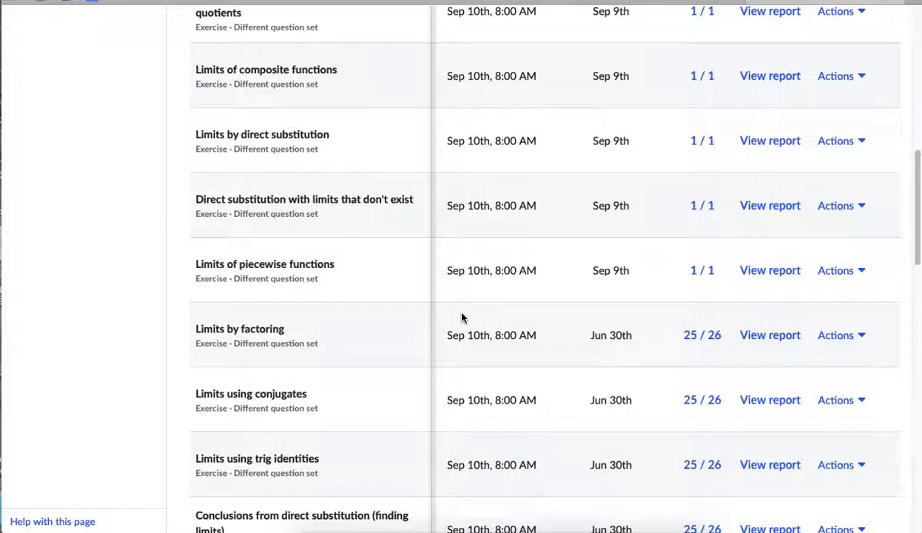
scroll(462, 318, up, 4)
scroll(462, 321, up, 4)
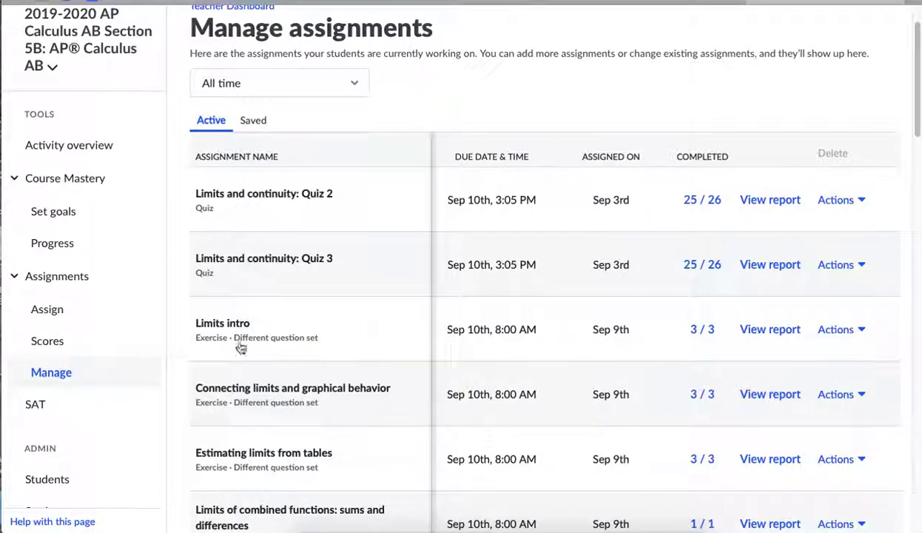
Step: Open the Limits intro assignment for editing and check which students on the roster it is assigned to
click(834, 330)
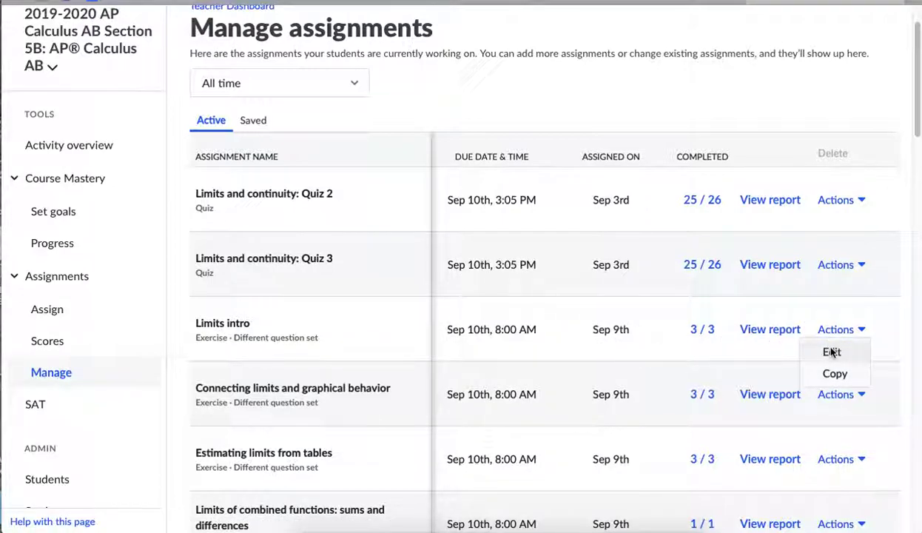
click(831, 352)
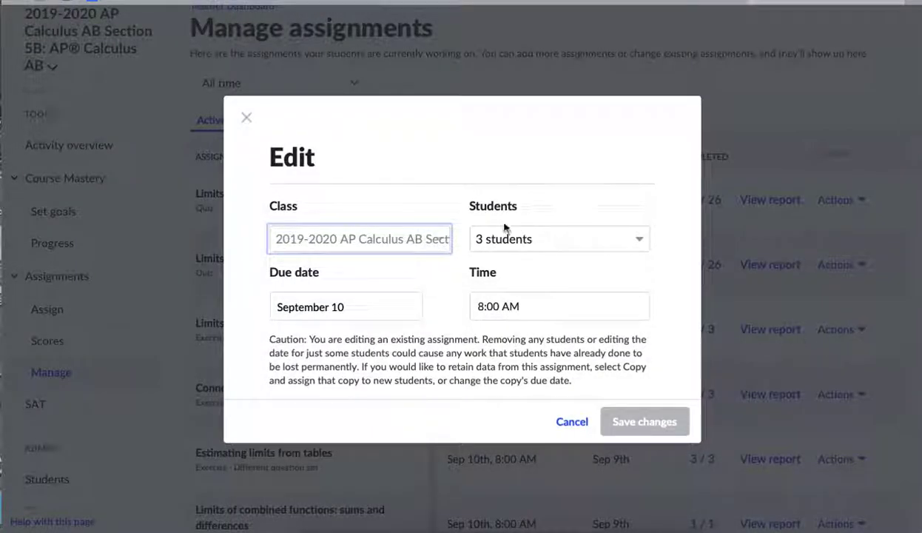
click(638, 241)
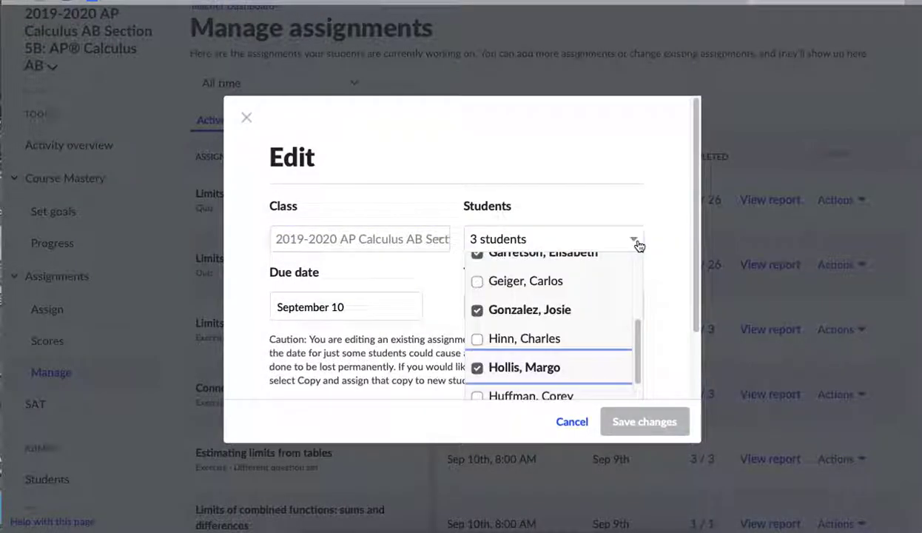
scroll(592, 324, up, 5)
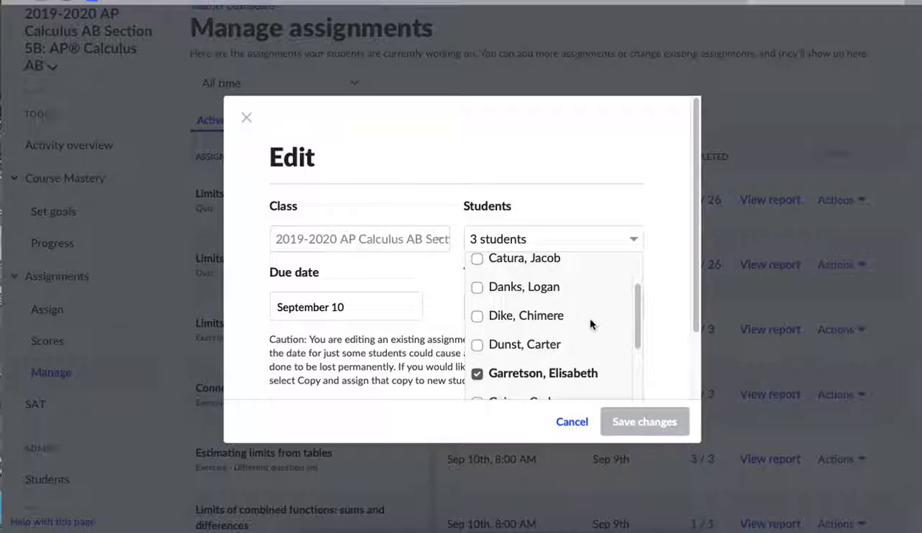
scroll(592, 323, down, 5)
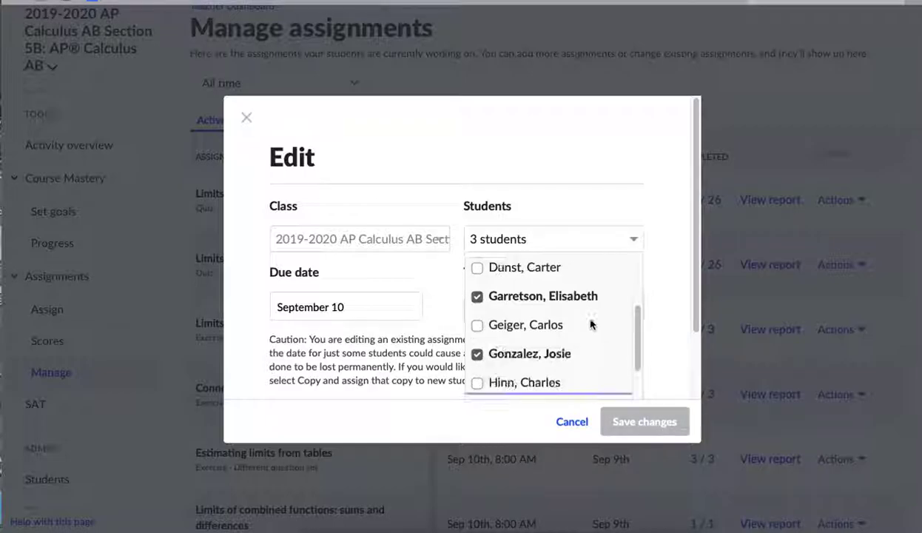
scroll(591, 324, down, 5)
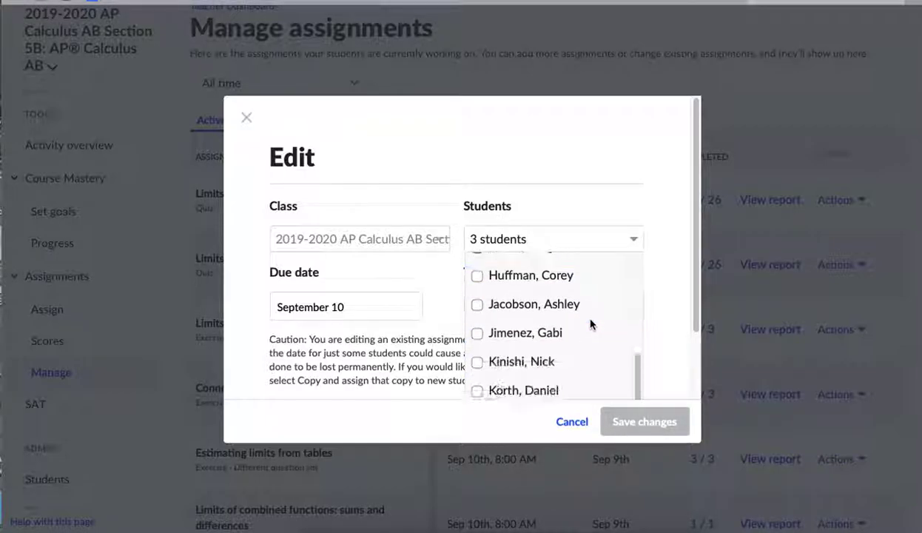
scroll(591, 323, up, 5)
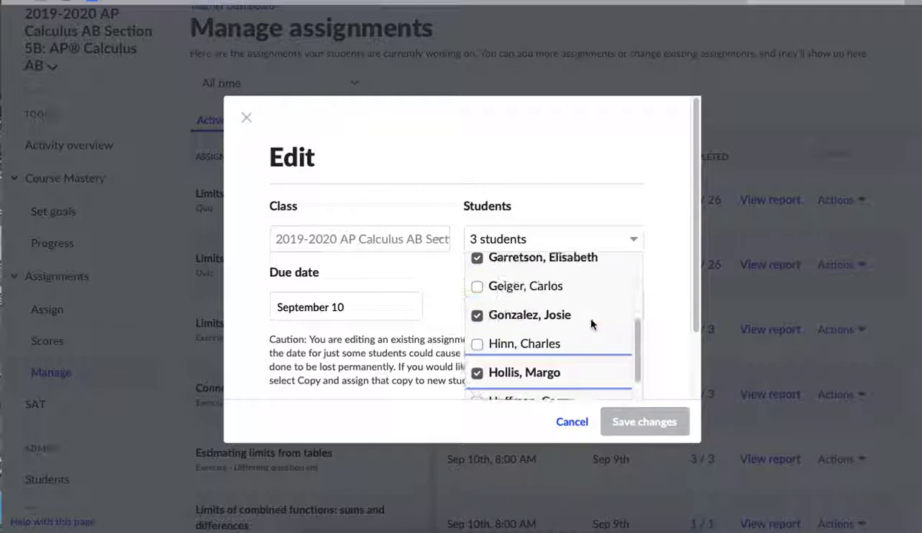
scroll(590, 324, up, 2)
scroll(591, 324, up, 3)
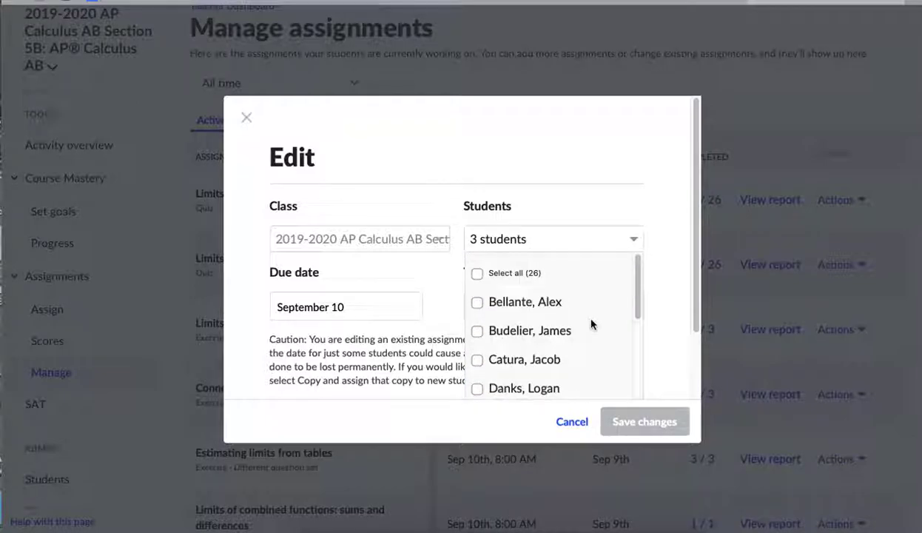
Step: Try to add the first student on the roster to the Limits intro assignment and save the changes
click(478, 304)
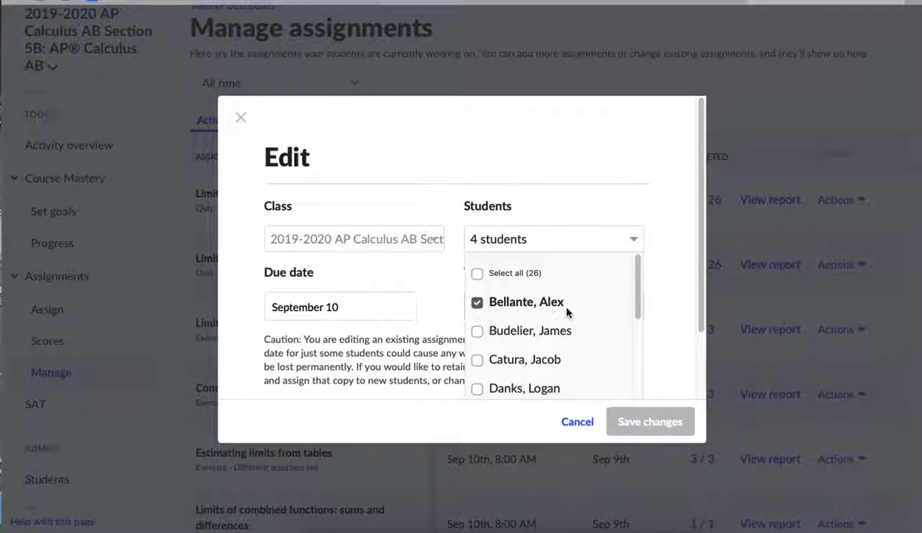
click(659, 422)
click(622, 422)
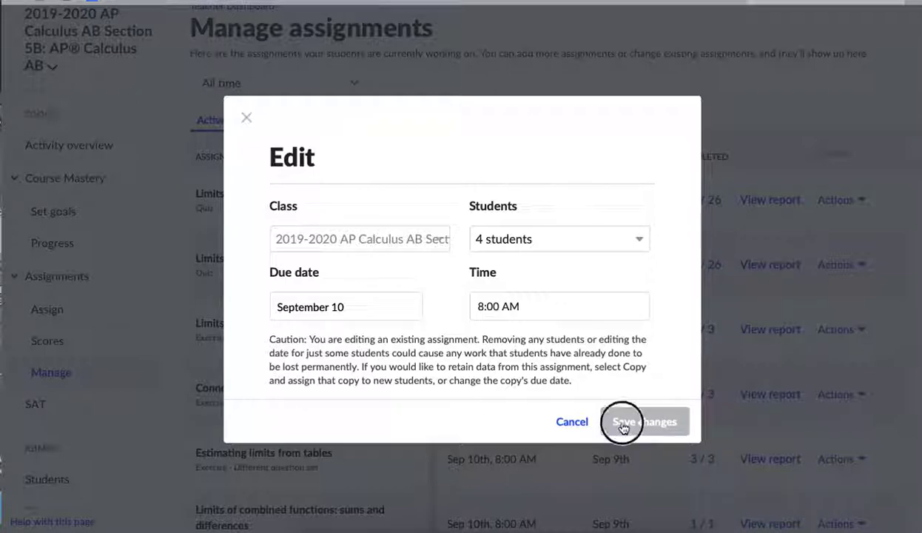
Step: Try selecting the first six students on the roster for the Limits intro assignment, and cancel the edit
click(638, 239)
scroll(538, 275, up, 5)
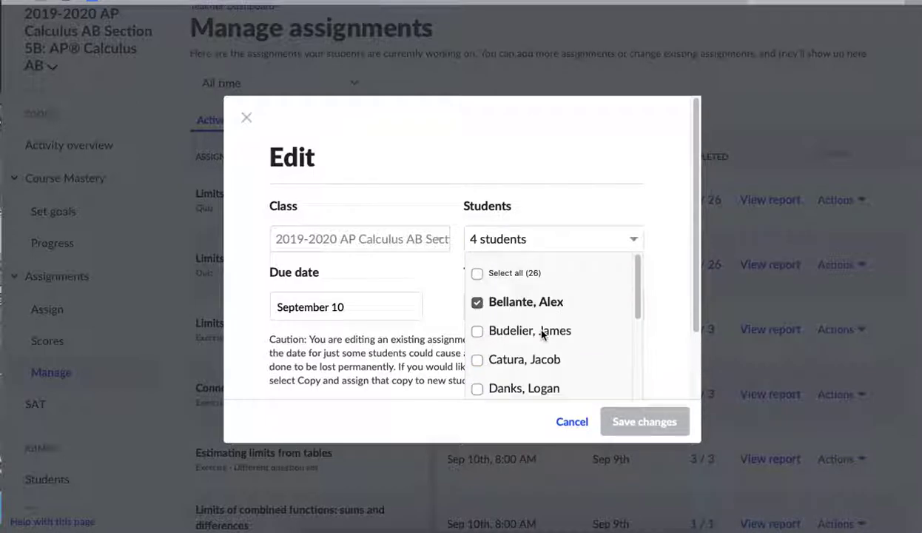
click(477, 302)
click(477, 303)
click(477, 331)
click(477, 360)
scroll(513, 346, down, 2)
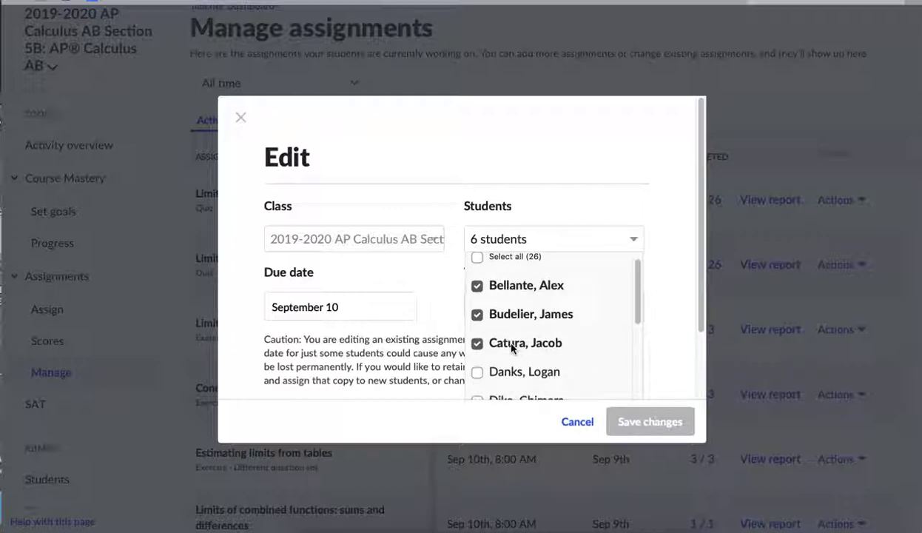
click(477, 327)
click(477, 356)
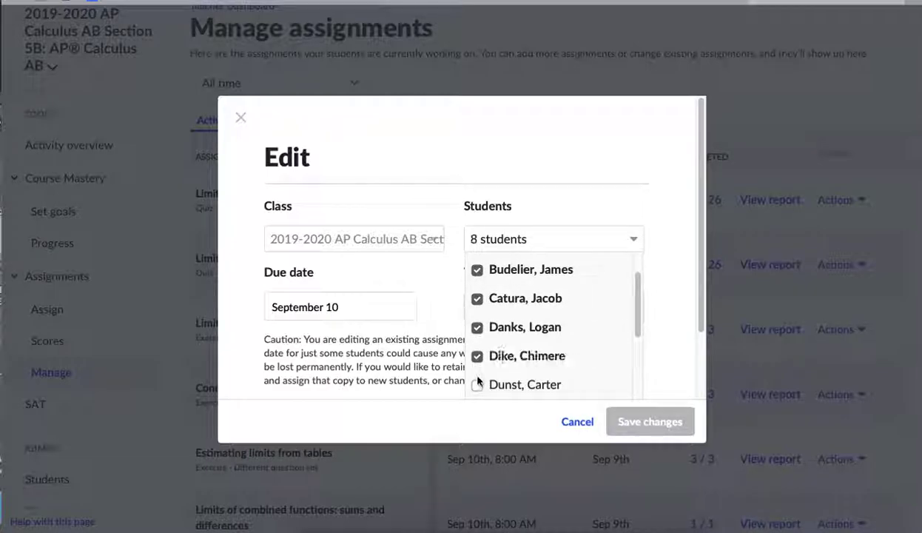
click(477, 384)
scroll(590, 350, down, 1)
scroll(590, 350, down, 1)
scroll(589, 349, up, 4)
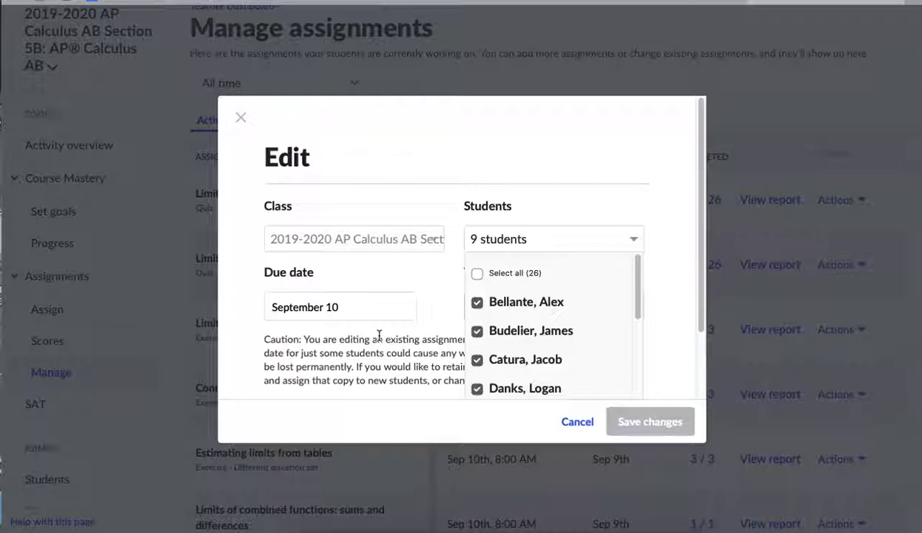
click(577, 422)
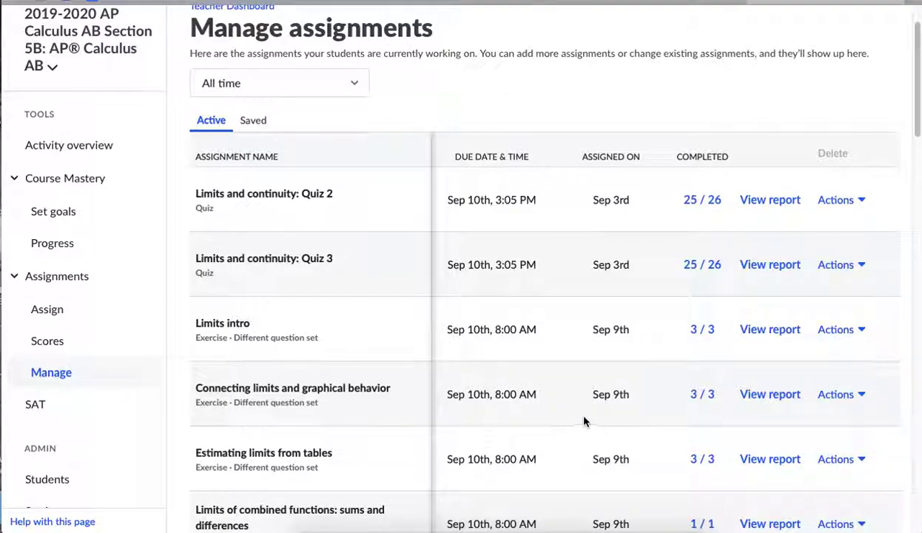
Step: Return to the assignment scores and page forward to the set that includes the Limits intro column
click(51, 341)
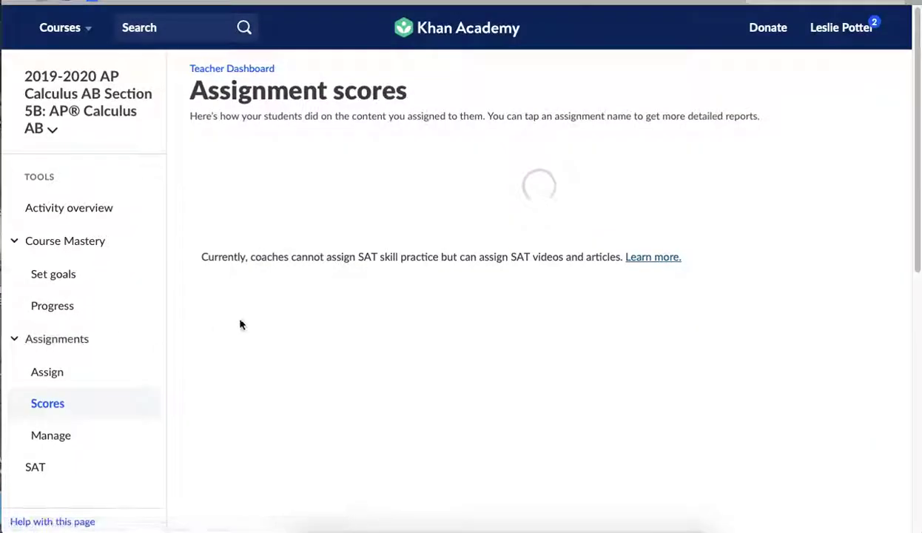
click(865, 165)
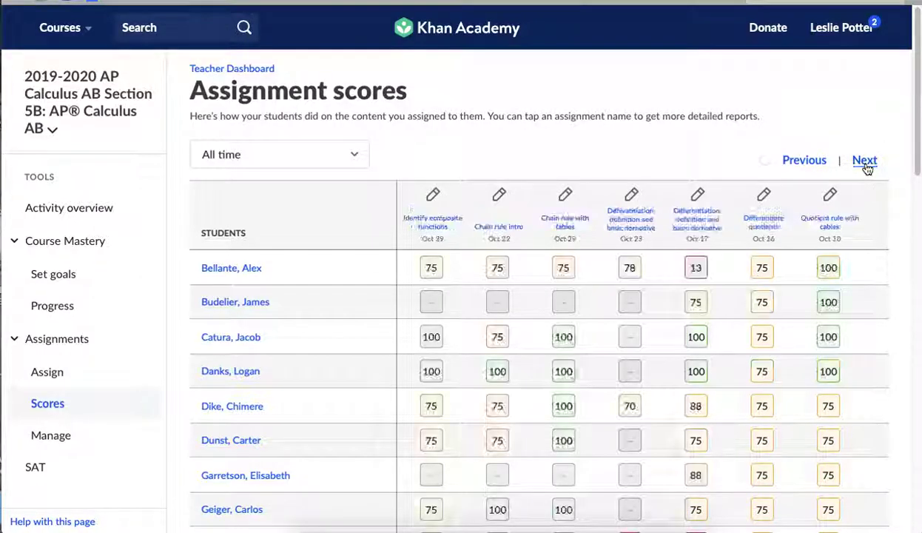
click(865, 163)
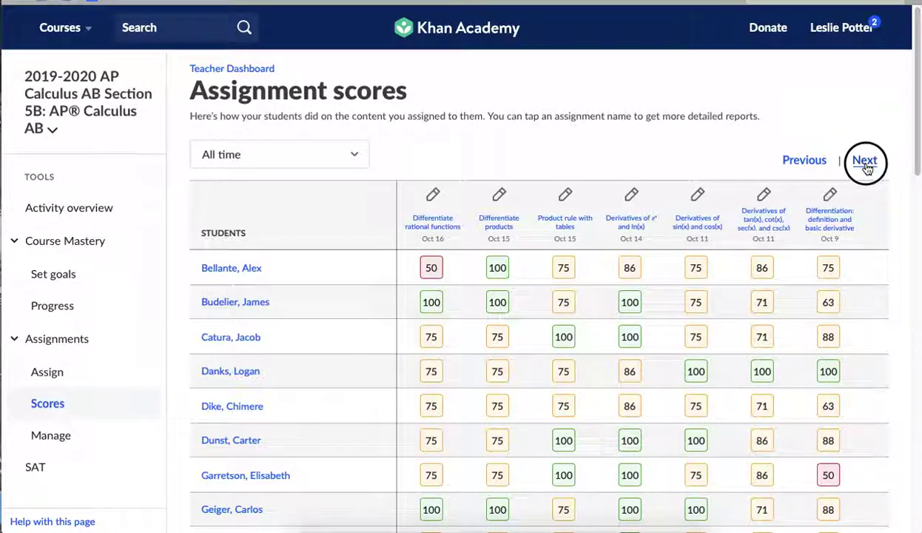
click(865, 162)
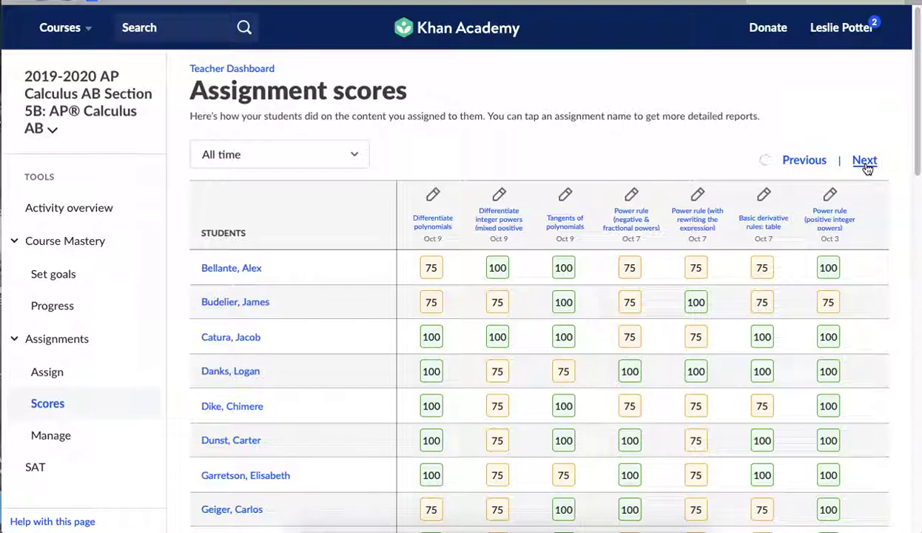
click(865, 163)
click(865, 163)
click(865, 162)
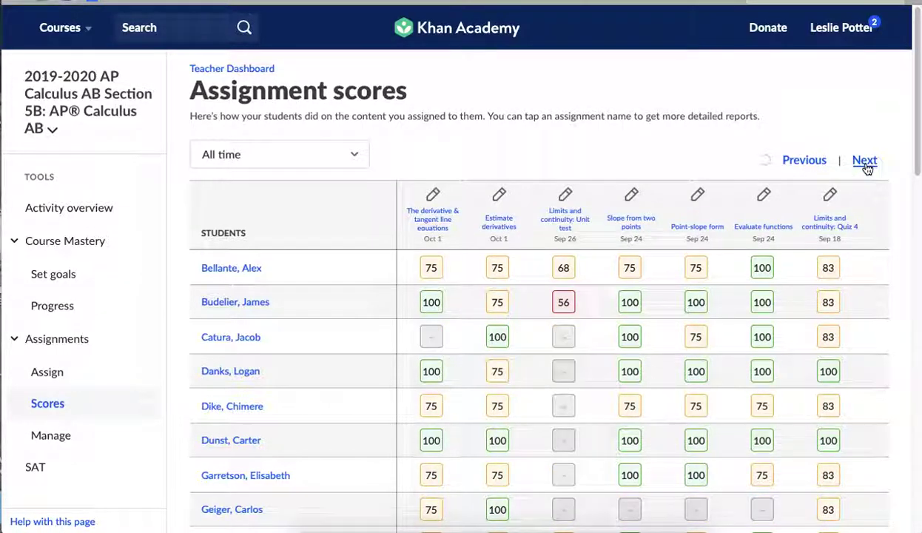
click(865, 163)
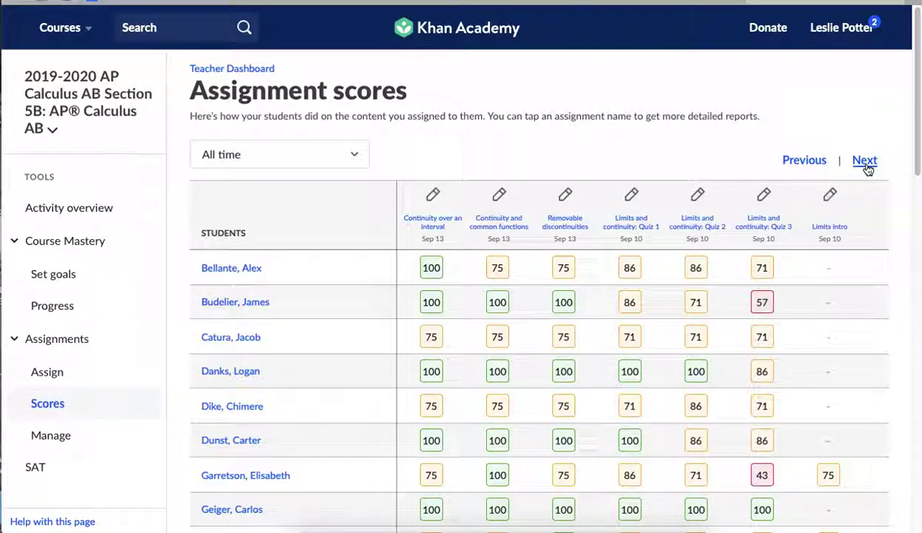